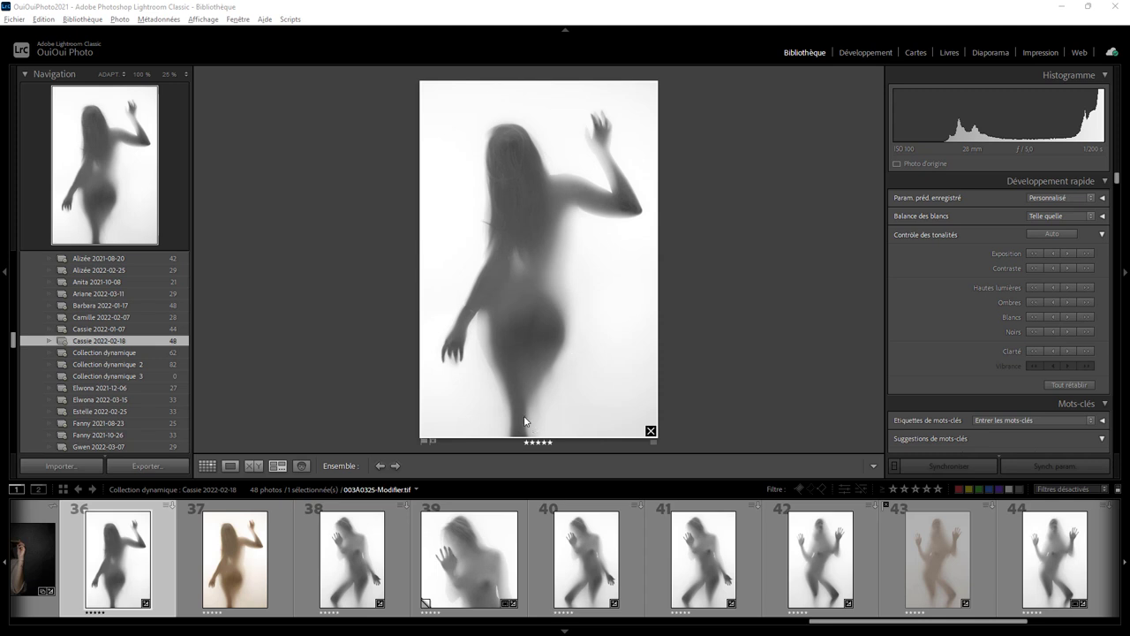
Add photos 38 and 42 to photo 36 for a three-way Survey comparison
{"action": "left_click", "coordinate": [311, 550], "text": "ctrl"}
{"action": "left_click", "coordinate": [770, 557], "text": "ctrl"}
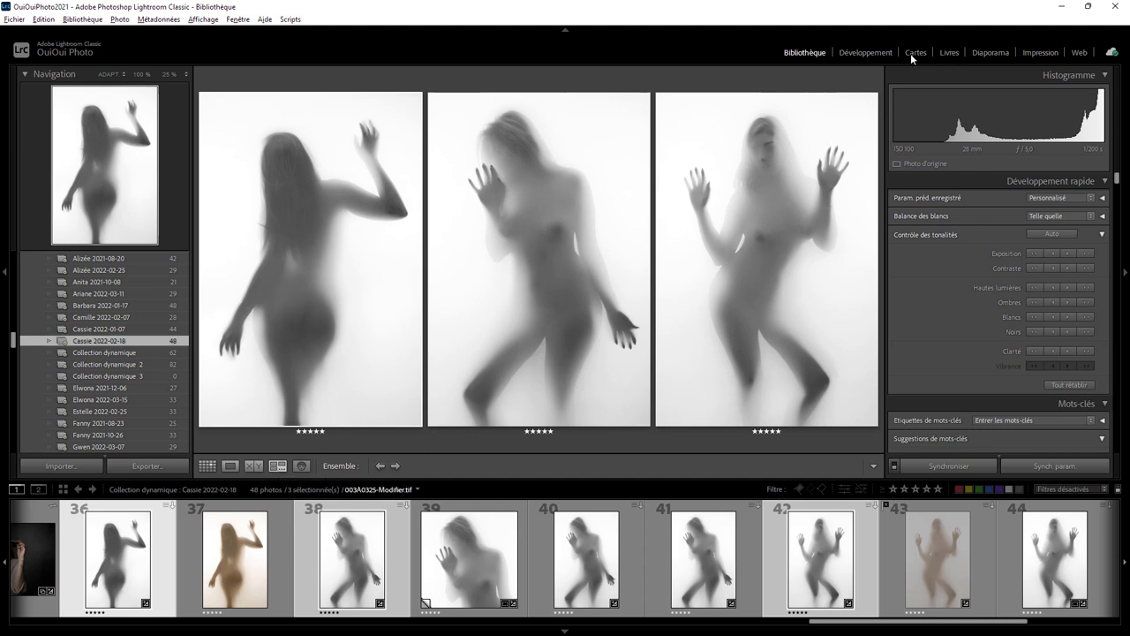
In the Print module, turn off Zoom to Fill and set the cell height to maximum
{"action": "left_click", "coordinate": [1031, 52]}
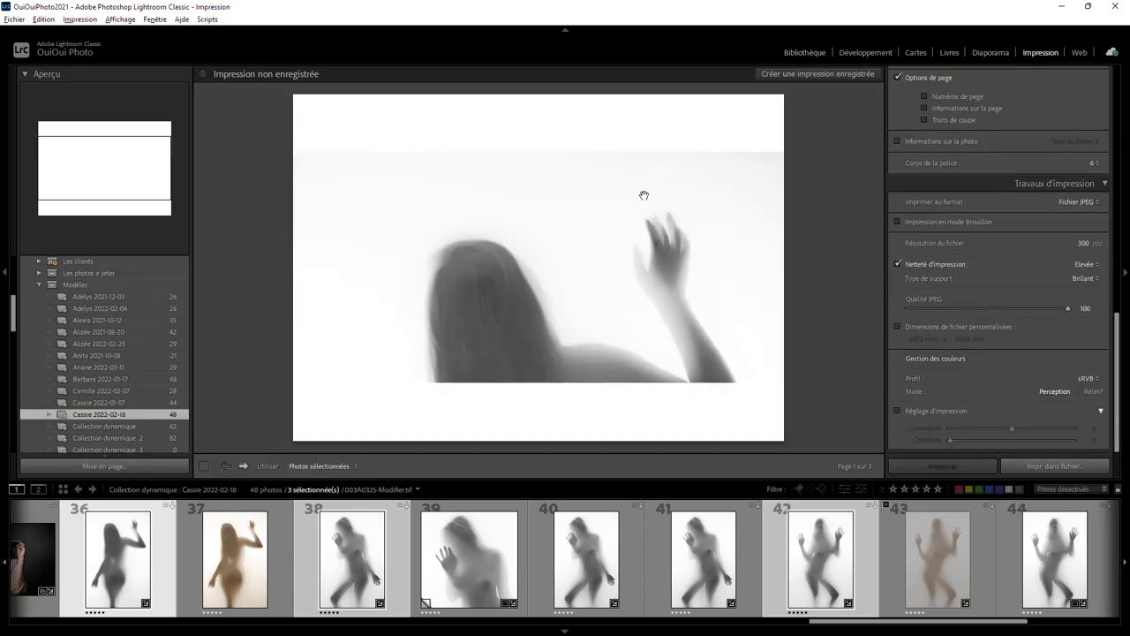
{"action": "scroll", "coordinate": [915, 85], "scroll_direction": "up", "scroll_amount": 1}
{"action": "scroll", "coordinate": [950, 187], "scroll_direction": "up", "scroll_amount": 4}
{"action": "scroll", "coordinate": [950, 190], "scroll_direction": "up", "scroll_amount": 5}
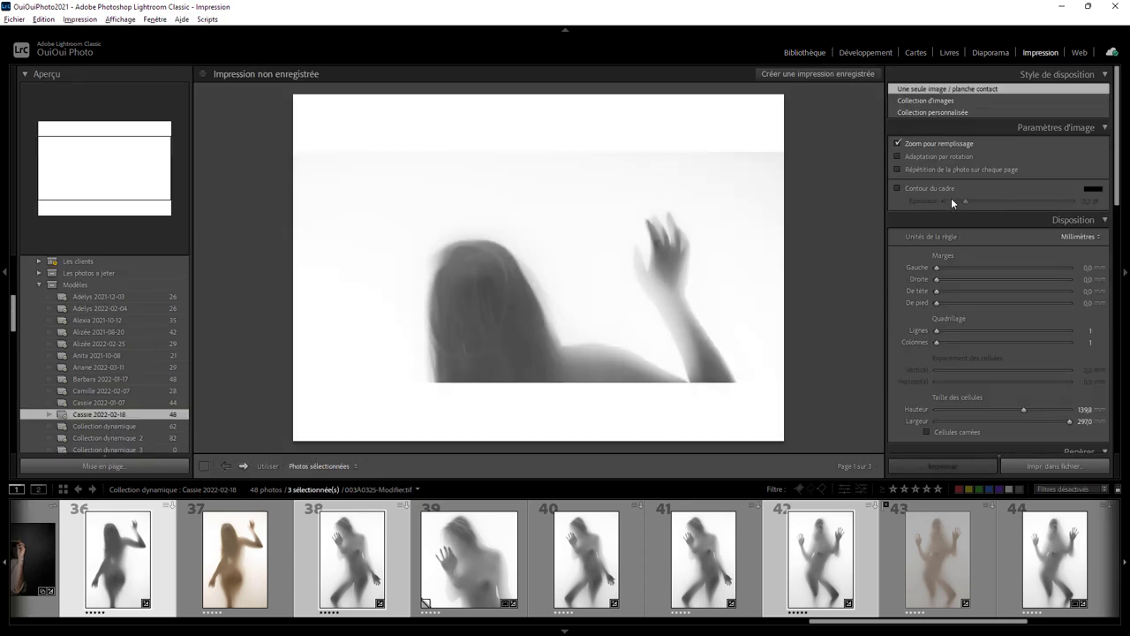
{"action": "left_click", "coordinate": [906, 142]}
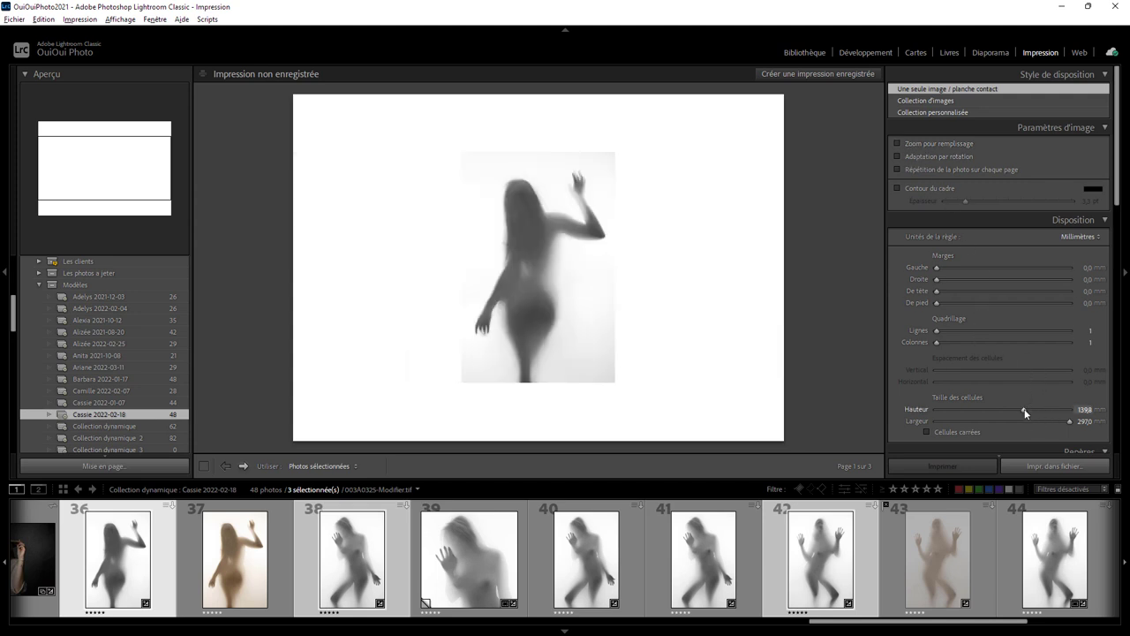
{"action": "left_click_drag", "start_coordinate": [1023, 410], "coordinate": [1070, 410]}
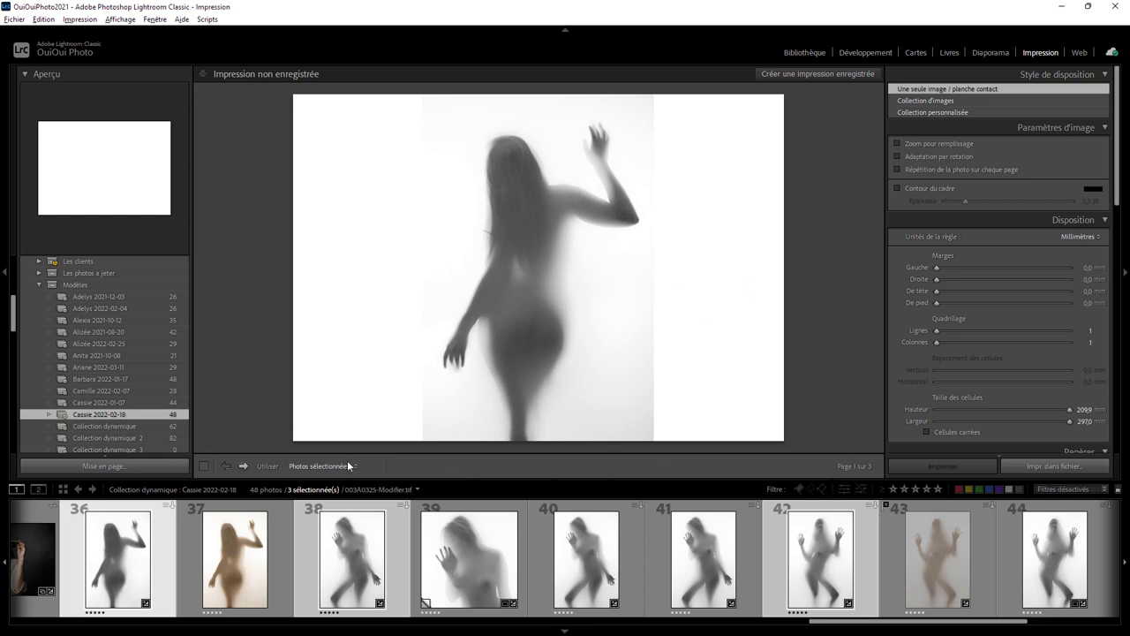
Preview the second and third print pages, then return to page one
{"action": "left_click", "coordinate": [244, 466]}
{"action": "left_click", "coordinate": [242, 466]}
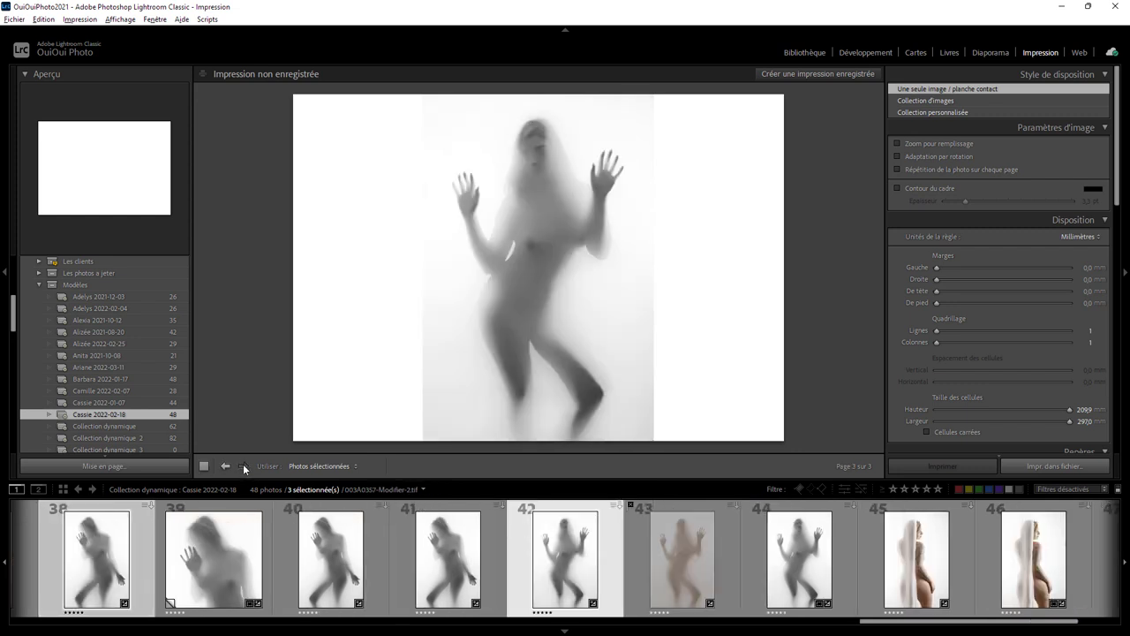
{"action": "left_click", "coordinate": [226, 466]}
{"action": "left_click", "coordinate": [226, 466]}
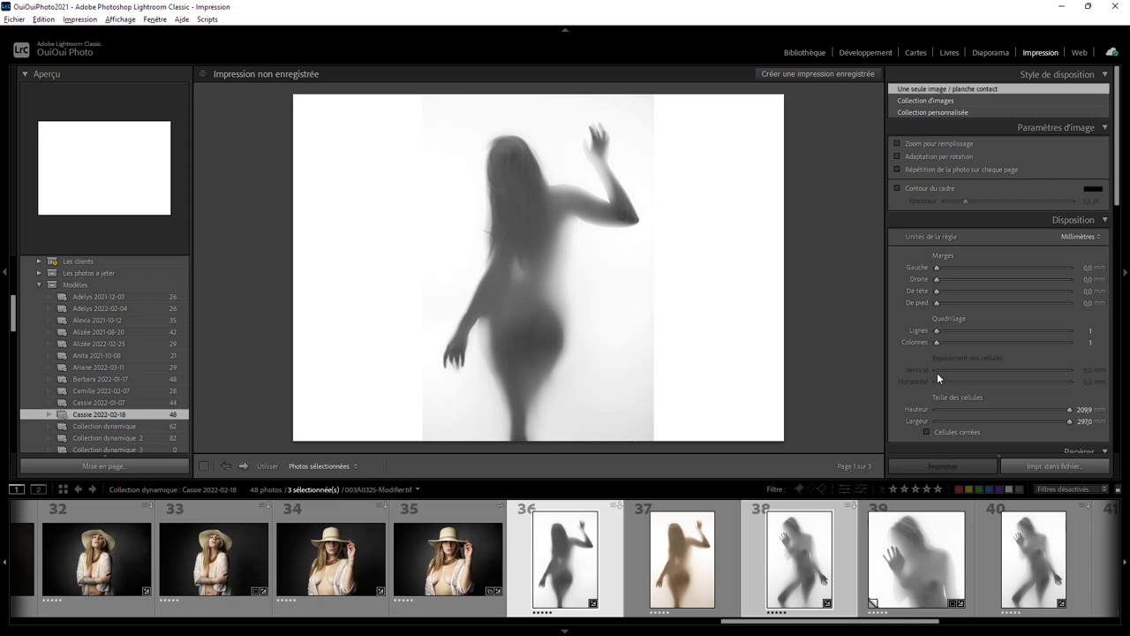
Set the grid to 3 columns with a black Stroke Border, trying cell spacing and a left margin
{"action": "left_click_drag", "start_coordinate": [937, 343], "coordinate": [953, 343]}
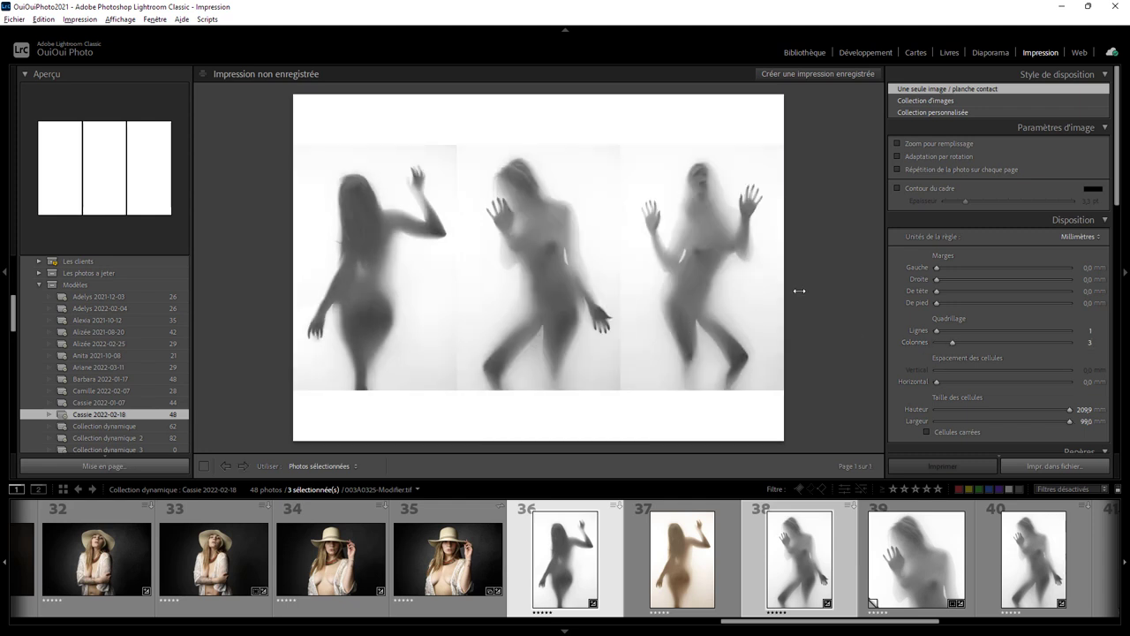
{"action": "left_click", "coordinate": [947, 188]}
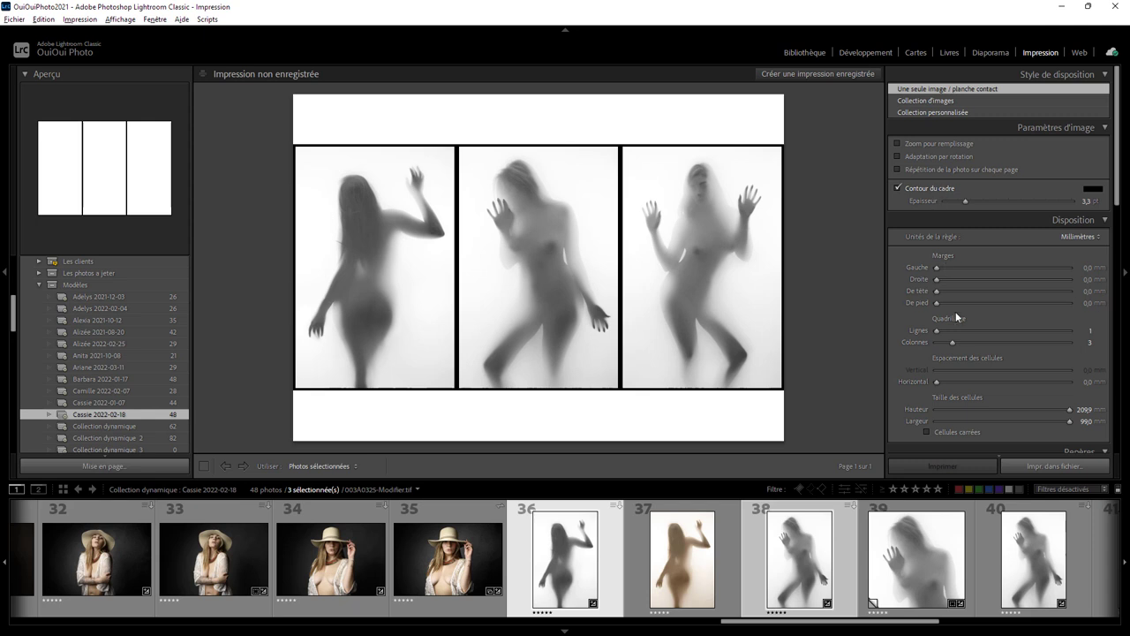
{"action": "left_click_drag", "start_coordinate": [937, 382], "coordinate": [942, 382]}
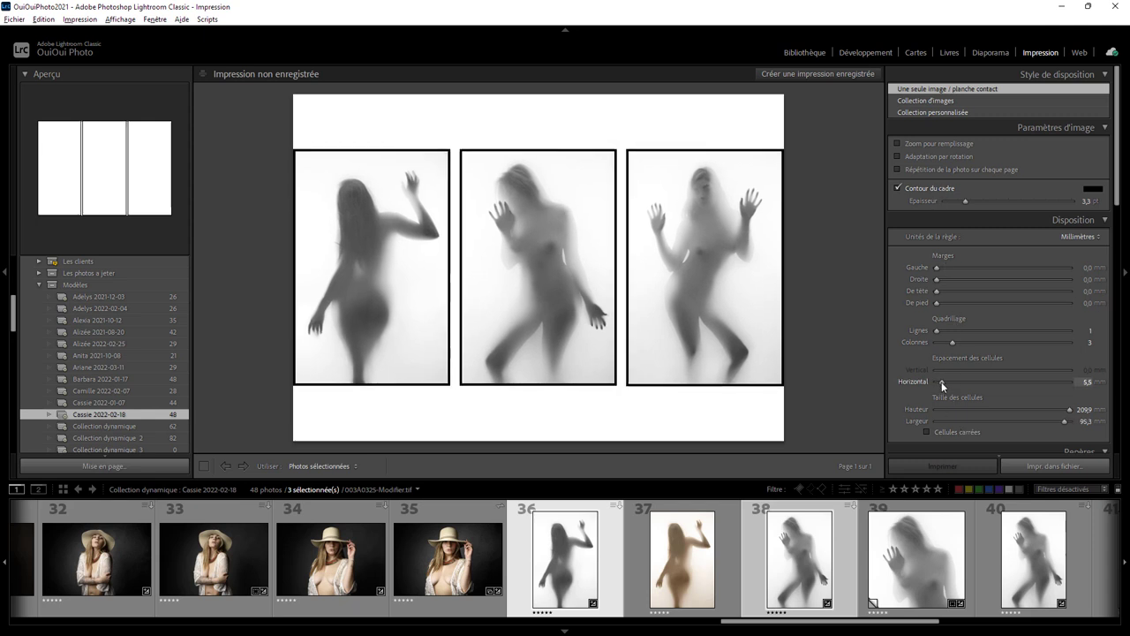
{"action": "left_click_drag", "start_coordinate": [938, 269], "coordinate": [942, 280]}
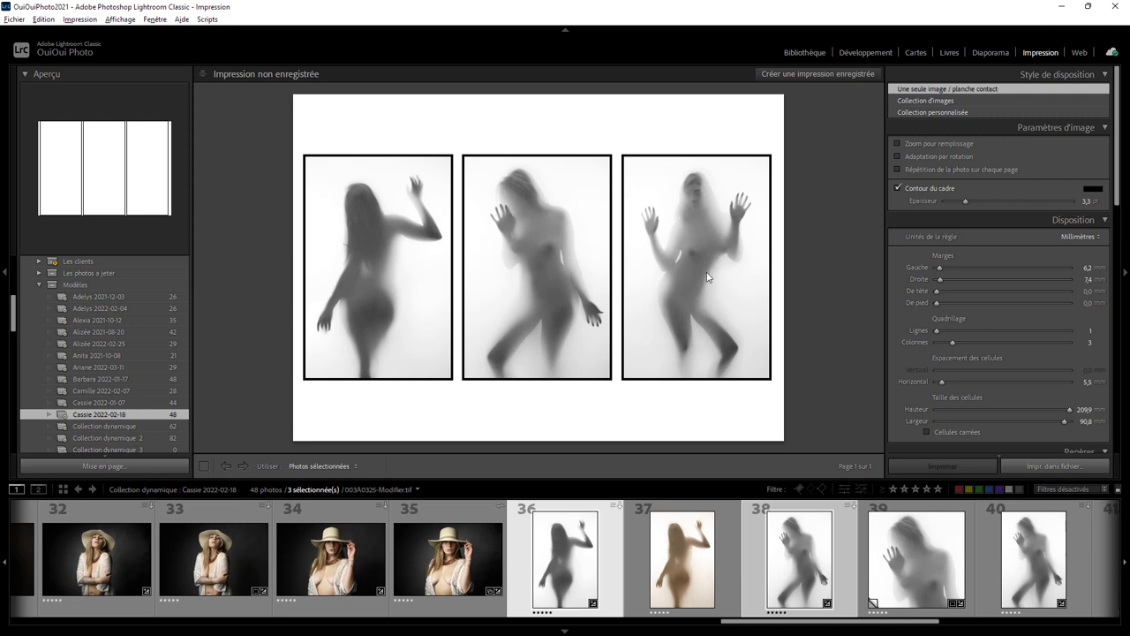
Keep only photo 36 selected and reset cell spacing and page margins to 0
{"action": "left_click", "coordinate": [612, 528]}
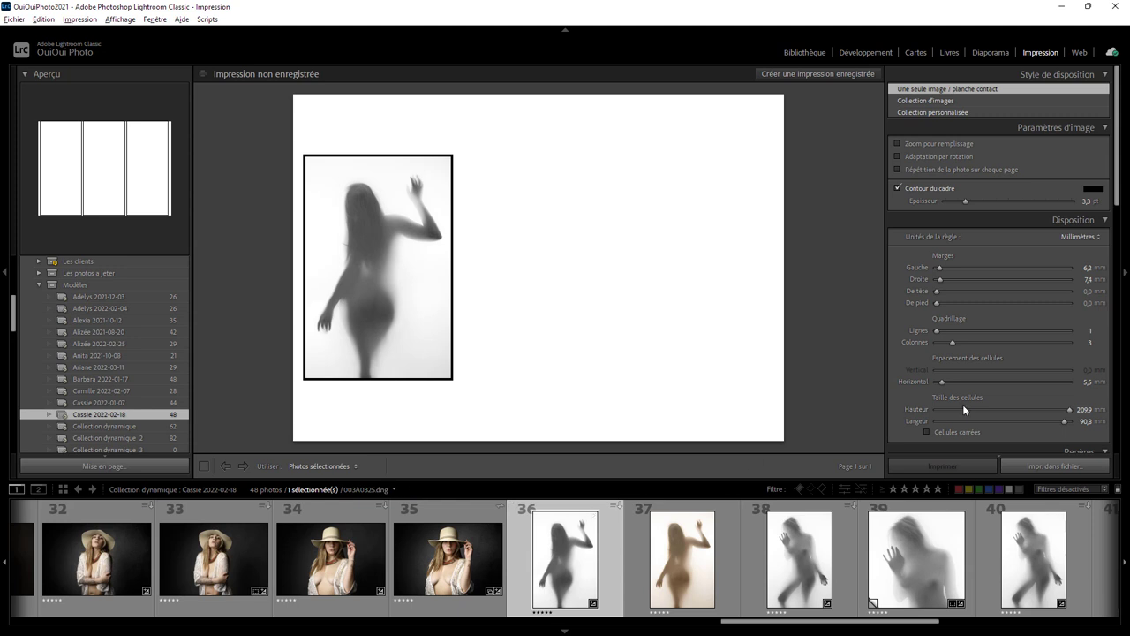
{"action": "left_click_drag", "start_coordinate": [943, 382], "coordinate": [919, 382]}
{"action": "left_click_drag", "start_coordinate": [939, 279], "coordinate": [917, 264]}
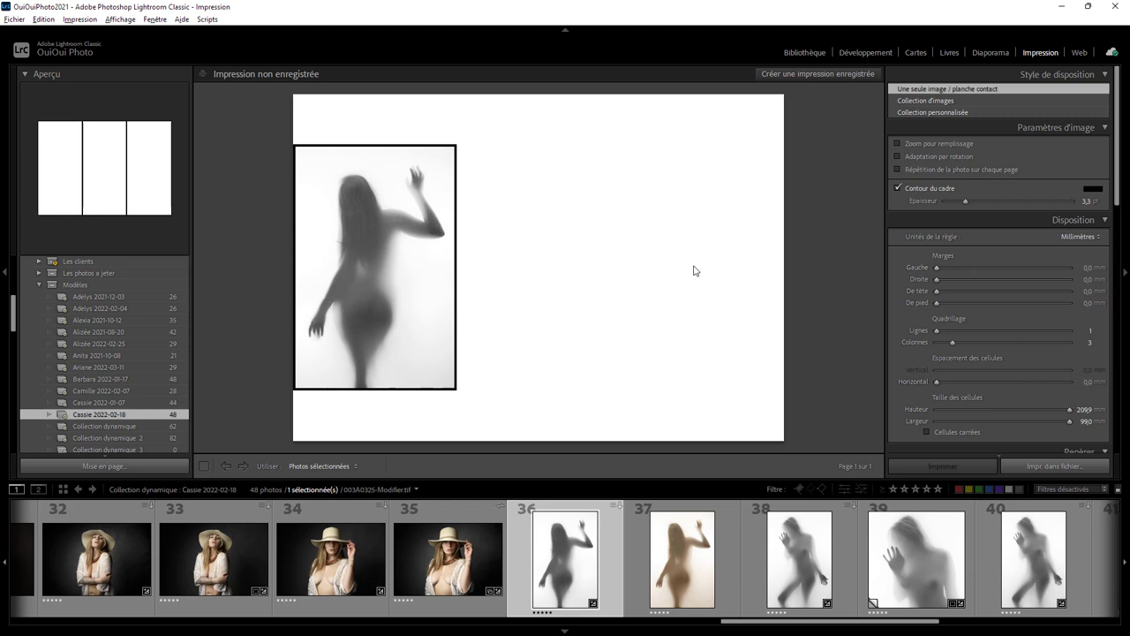
Make the page portrait in Page Setup, then use 1 row at maximum cell height
{"action": "left_click", "coordinate": [14, 19]}
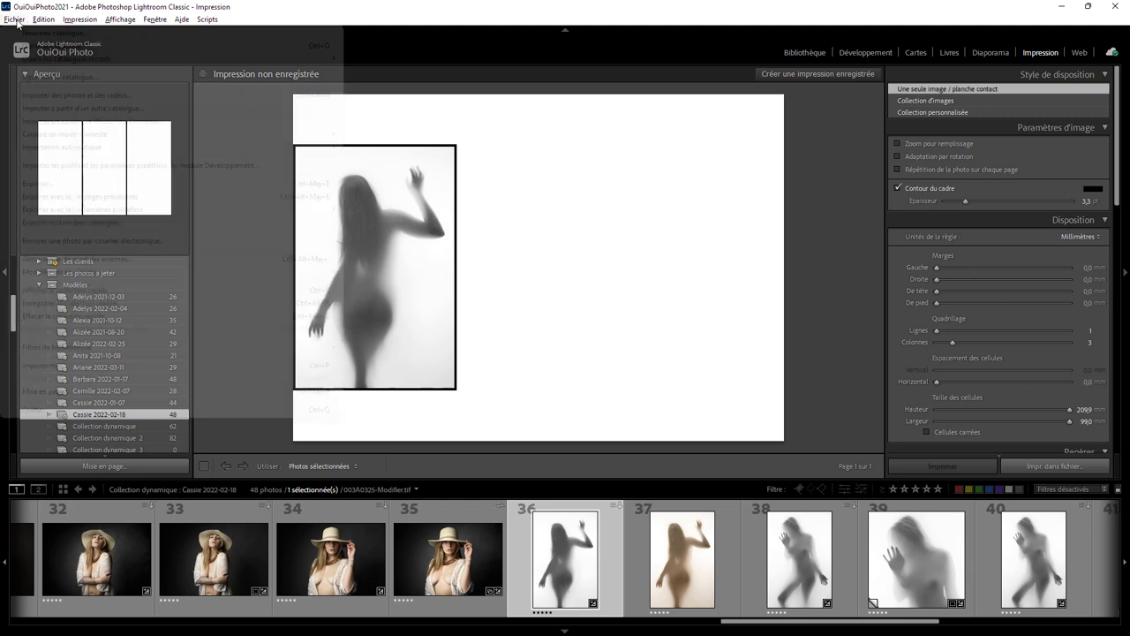
{"action": "left_click", "coordinate": [74, 390]}
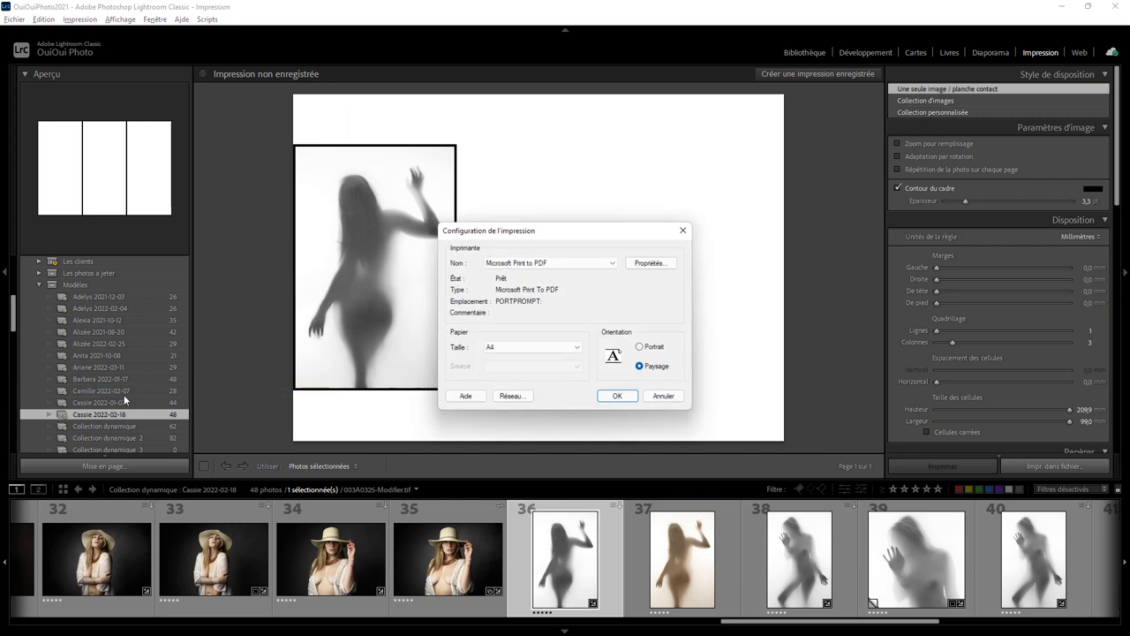
{"action": "left_click", "coordinate": [650, 348]}
{"action": "left_click", "coordinate": [626, 397]}
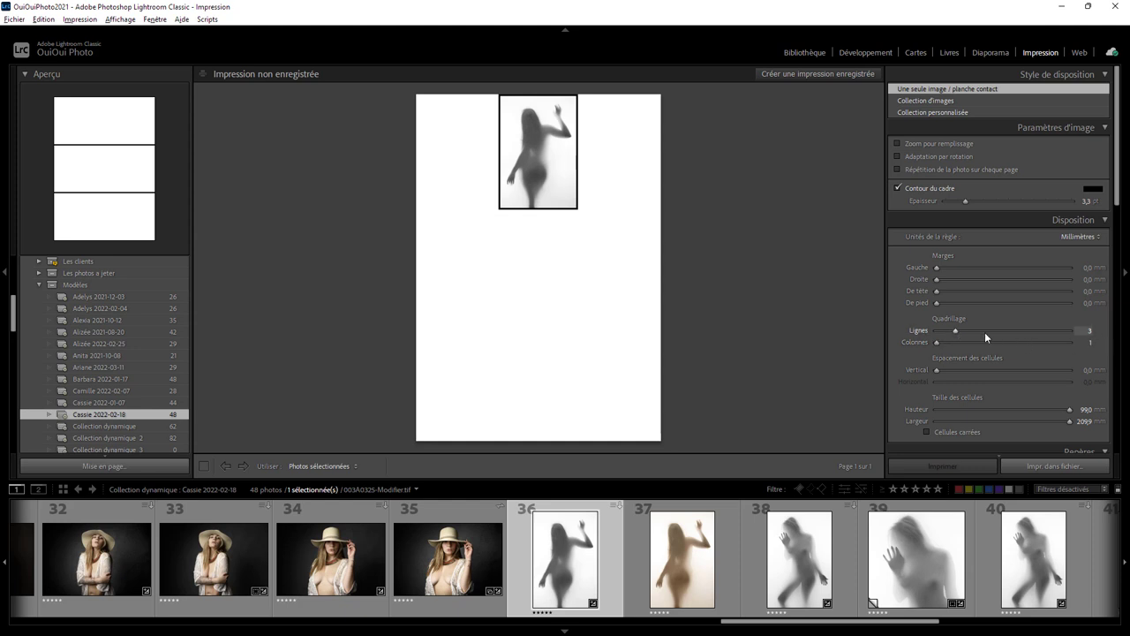
{"action": "left_click_drag", "start_coordinate": [954, 334], "coordinate": [934, 333]}
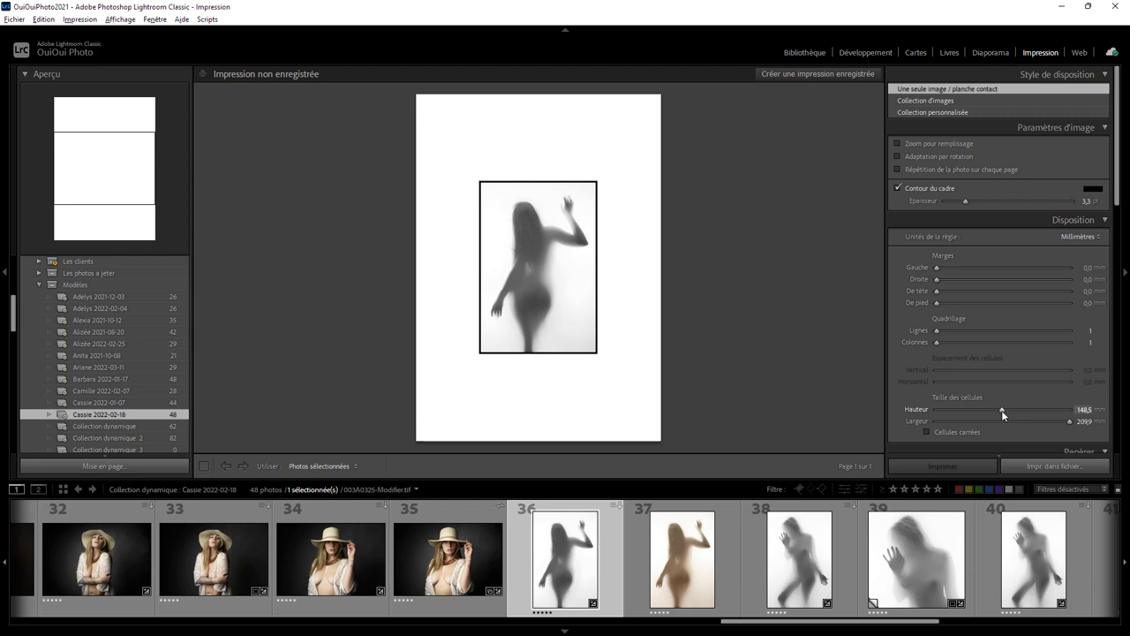
{"action": "left_click_drag", "start_coordinate": [999, 410], "coordinate": [1103, 419]}
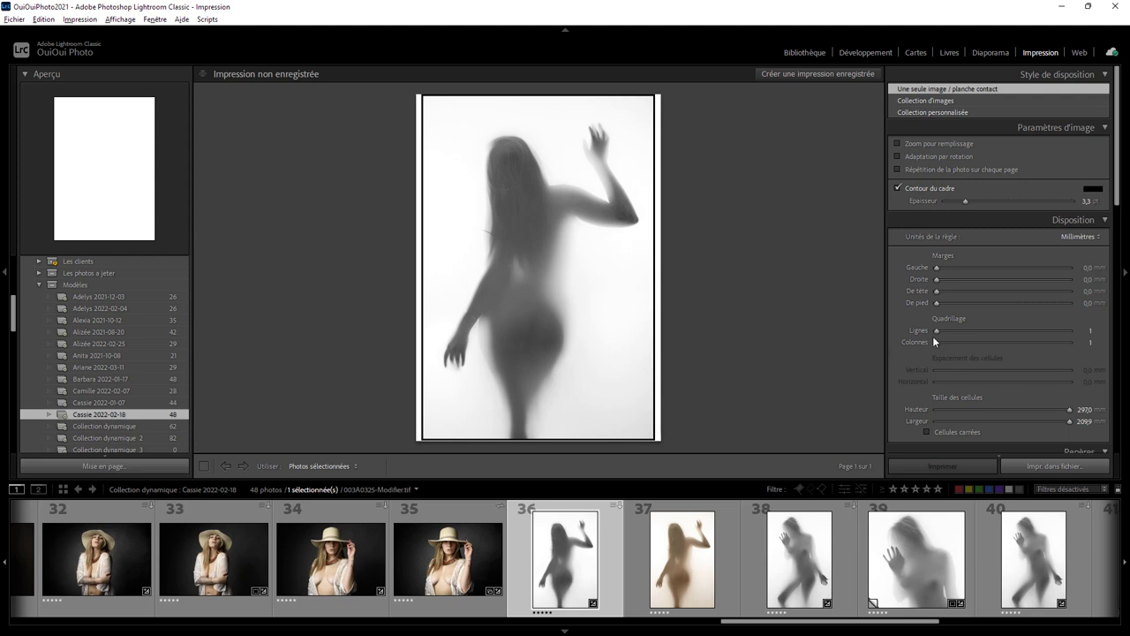
Set Rows to 3, enable Zoom to Fill, and reposition photo 36 in the top cell
{"action": "left_click_drag", "start_coordinate": [937, 330], "coordinate": [952, 330]}
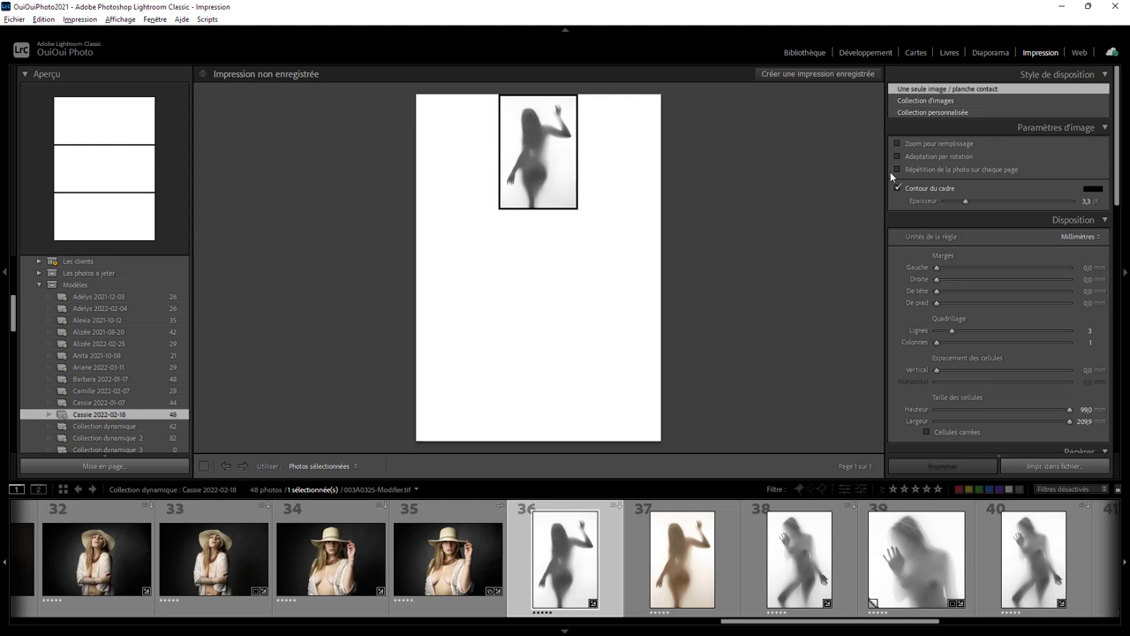
{"action": "left_click", "coordinate": [916, 143]}
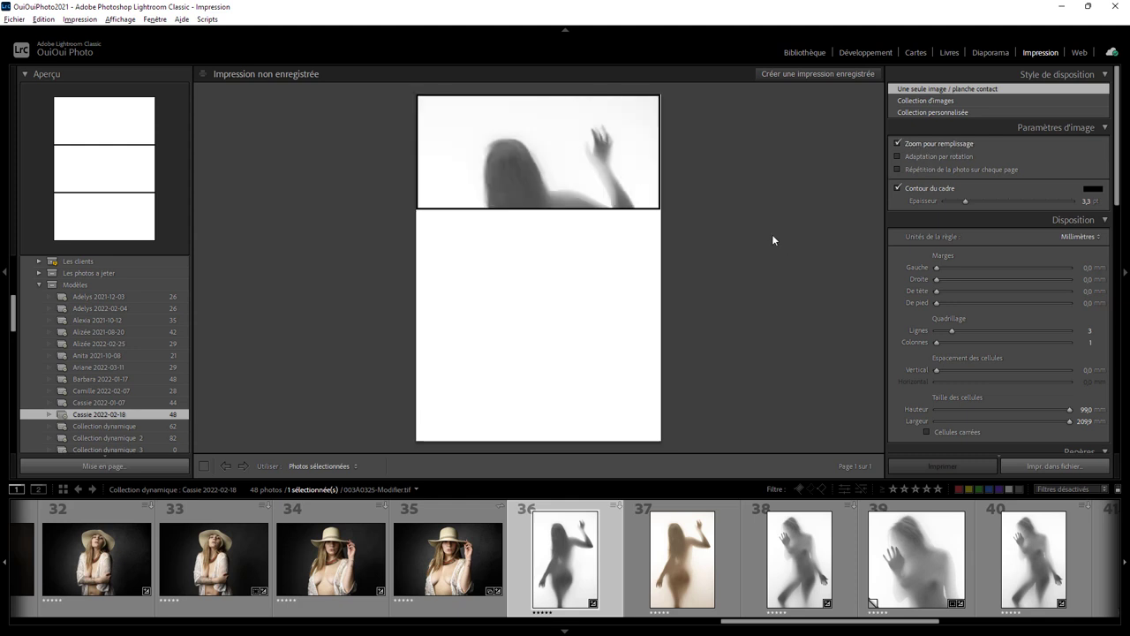
{"action": "mouse_move", "coordinate": [586, 186]}
{"action": "left_mouse_down"}
{"action": "mouse_move", "coordinate": [594, 100]}
{"action": "mouse_move", "coordinate": [590, 207]}
{"action": "mouse_move", "coordinate": [585, 118]}
{"action": "mouse_move", "coordinate": [586, 195]}
{"action": "mouse_move", "coordinate": [578, 152]}
{"action": "mouse_move", "coordinate": [575, 182]}
{"action": "mouse_move", "coordinate": [573, 165]}
{"action": "left_mouse_up"}
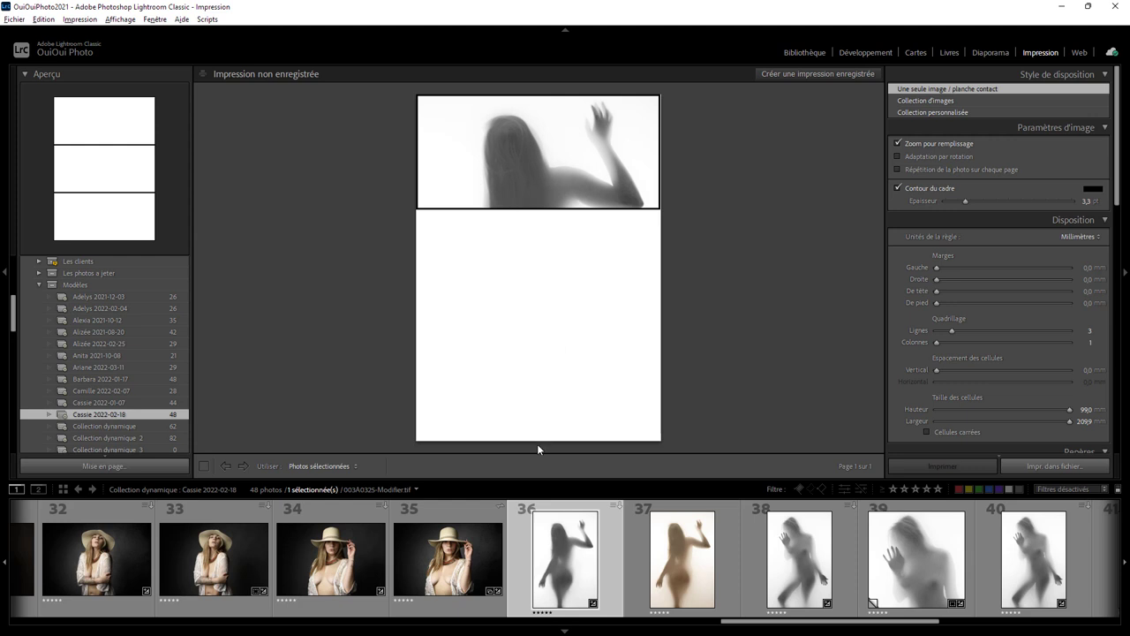
Repeat photo 36 in every cell with 4.3 mm row gaps and a top margin, panning it upward
{"action": "left_click", "coordinate": [931, 168]}
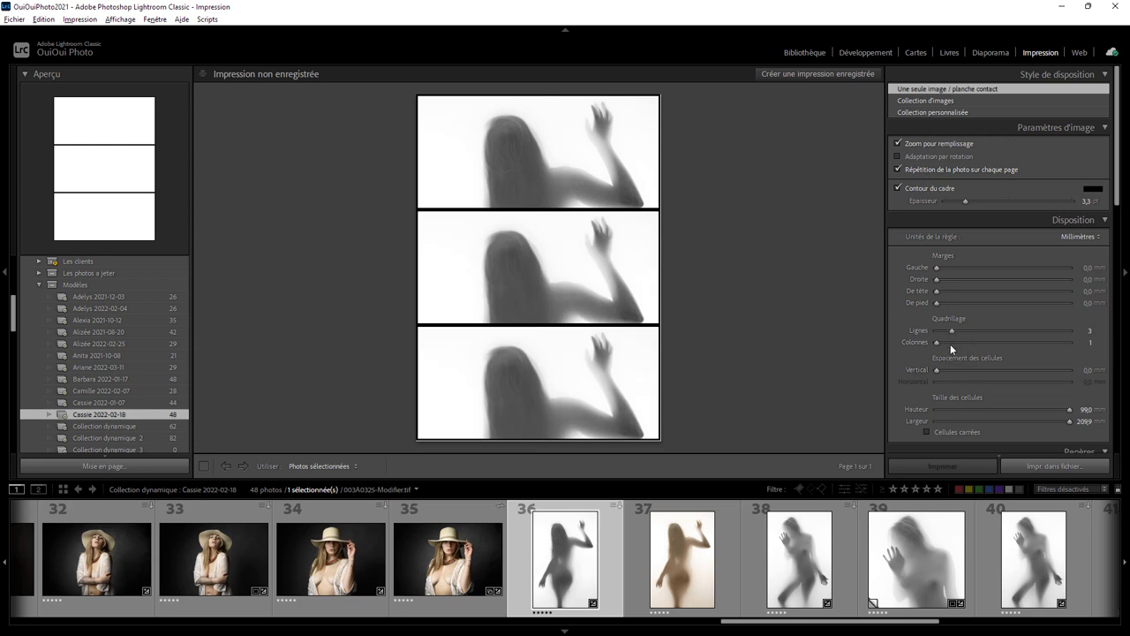
{"action": "left_click_drag", "start_coordinate": [937, 370], "coordinate": [942, 367]}
{"action": "mouse_move", "coordinate": [949, 291]}
{"action": "left_mouse_down"}
{"action": "mouse_move", "coordinate": [937, 305]}
{"action": "mouse_move", "coordinate": [940, 267]}
{"action": "mouse_move", "coordinate": [941, 280]}
{"action": "left_mouse_up"}
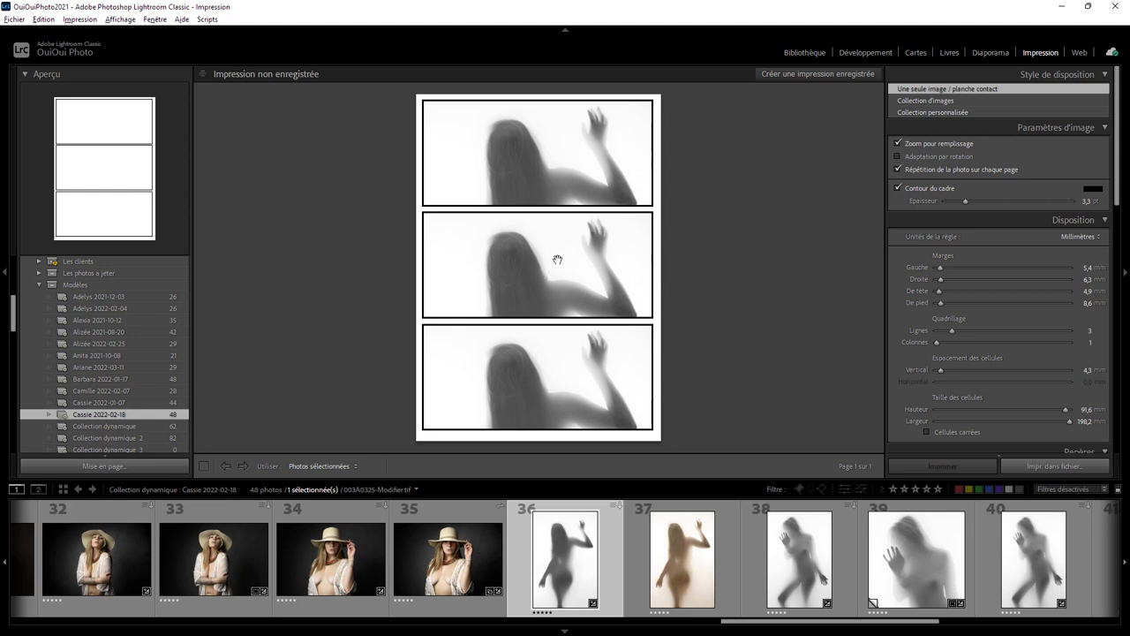
{"action": "mouse_move", "coordinate": [562, 280]}
{"action": "left_mouse_down"}
{"action": "mouse_move", "coordinate": [562, 150]}
{"action": "mouse_move", "coordinate": [575, 326]}
{"action": "mouse_move", "coordinate": [568, 245]}
{"action": "mouse_move", "coordinate": [568, 267]}
{"action": "left_mouse_up"}
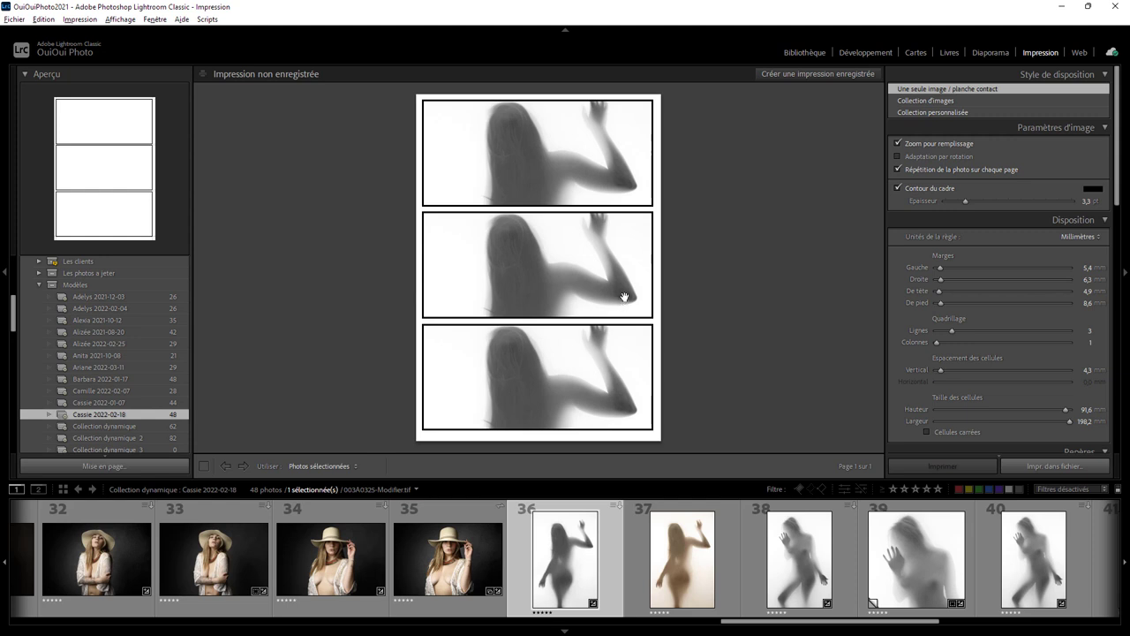
Turn off Repeat One Photo per Page and create three virtual copies of photo 36
{"action": "left_click", "coordinate": [923, 172]}
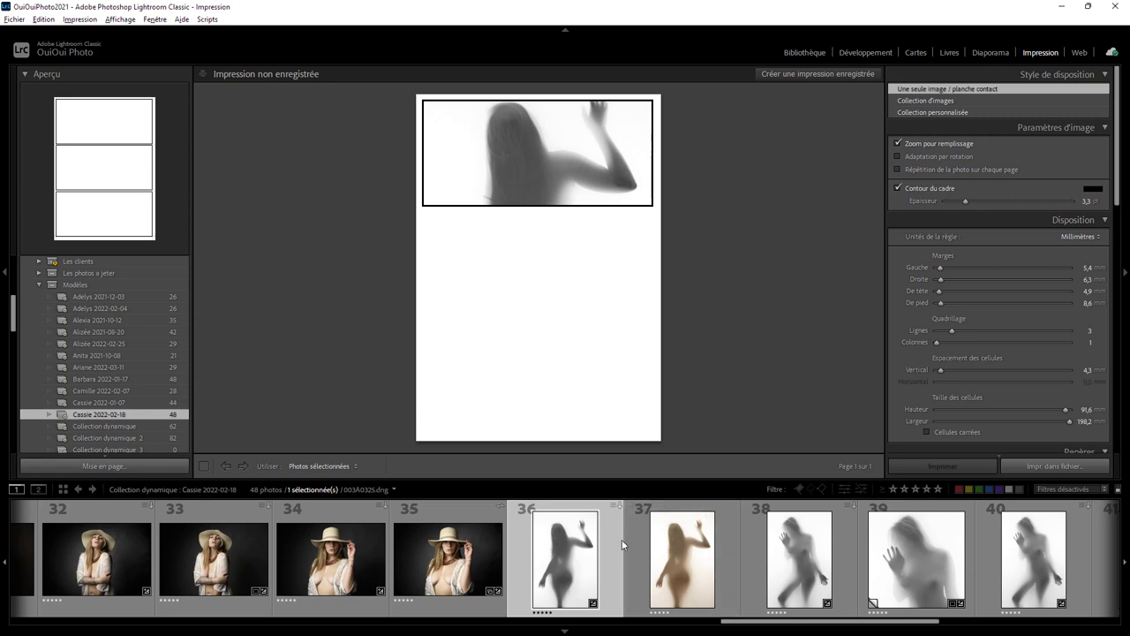
{"action": "right_click", "coordinate": [610, 546]}
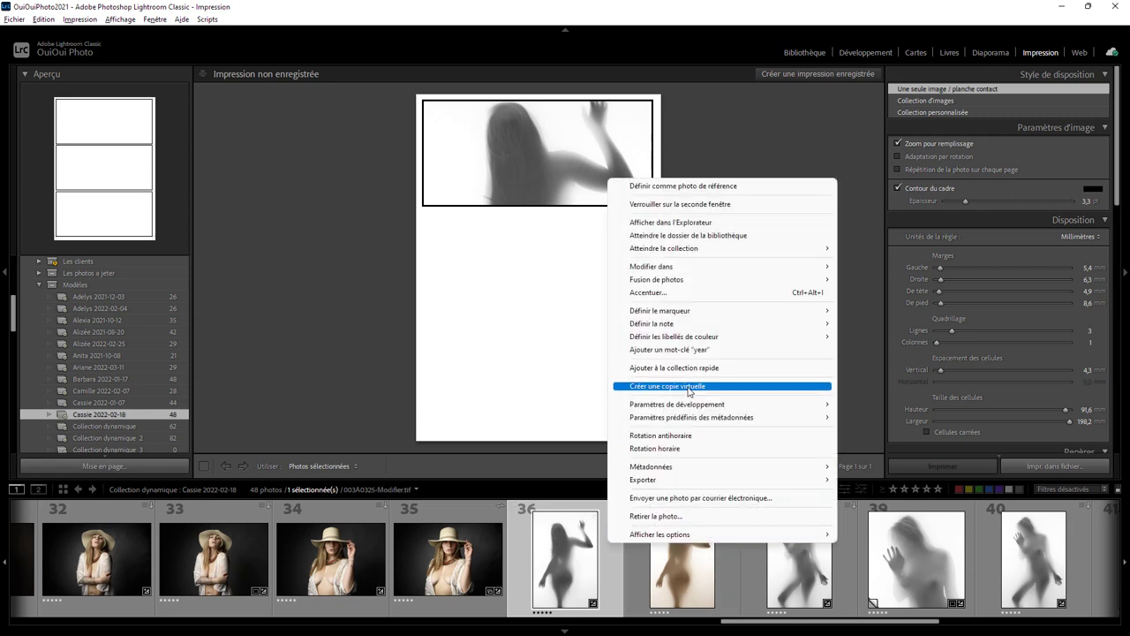
{"action": "left_click", "coordinate": [688, 389]}
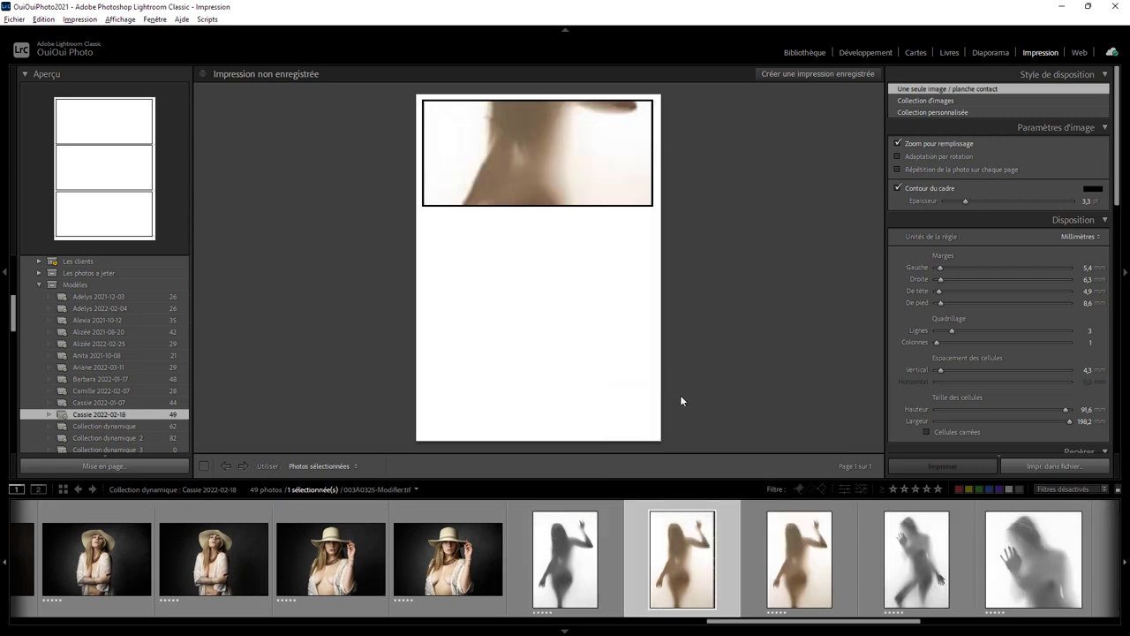
{"action": "right_click", "coordinate": [616, 553]}
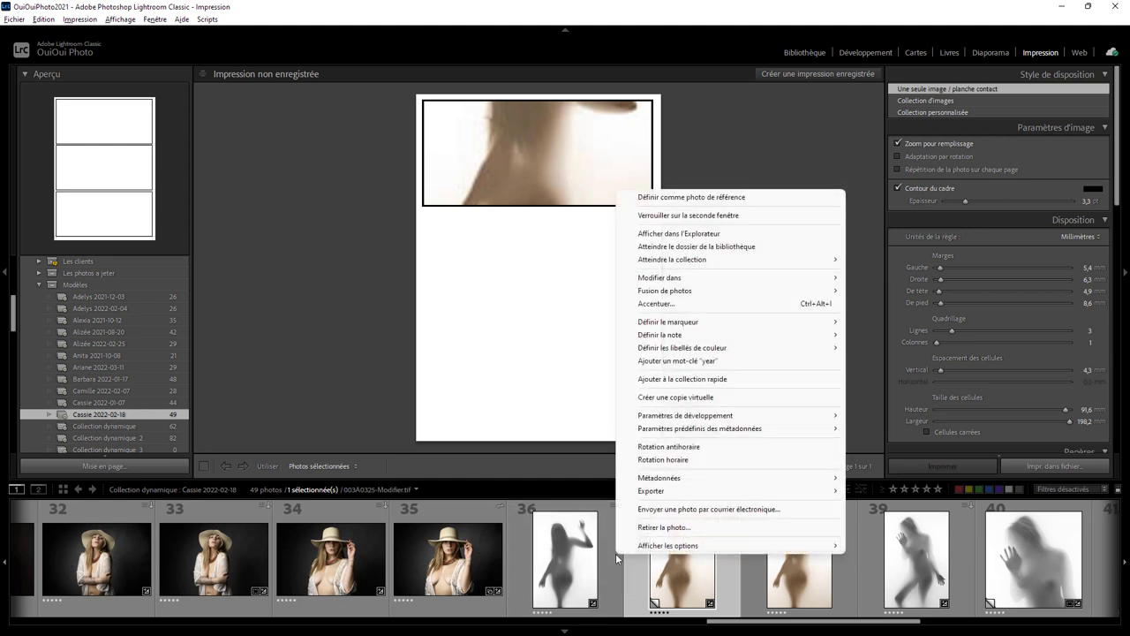
{"action": "left_click", "coordinate": [675, 398]}
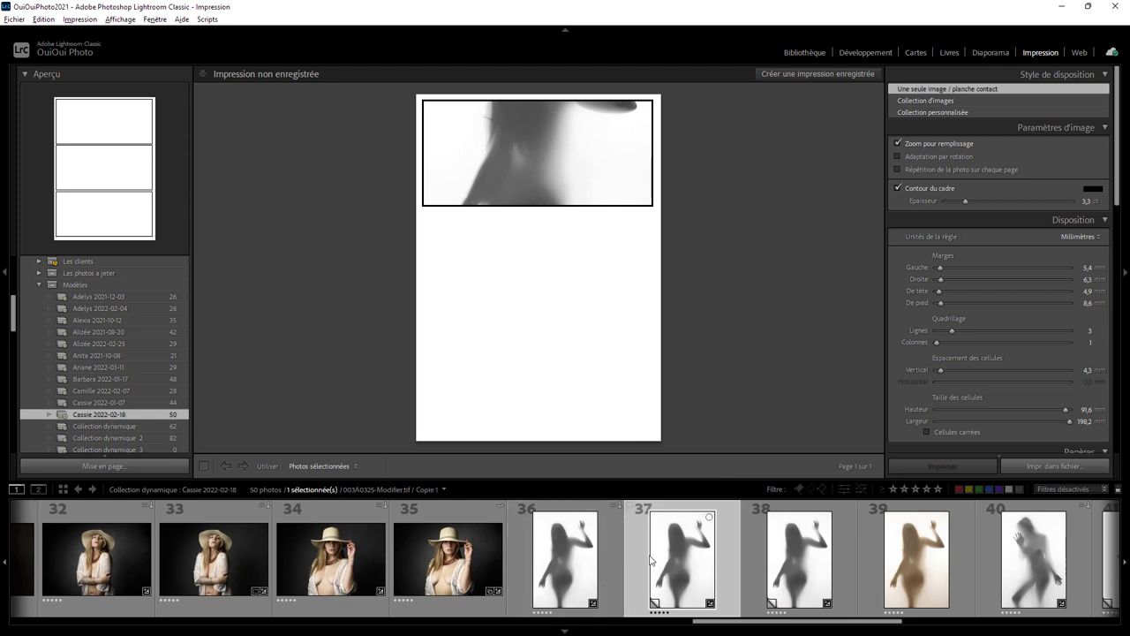
{"action": "right_click", "coordinate": [644, 555]}
{"action": "left_click", "coordinate": [691, 394]}
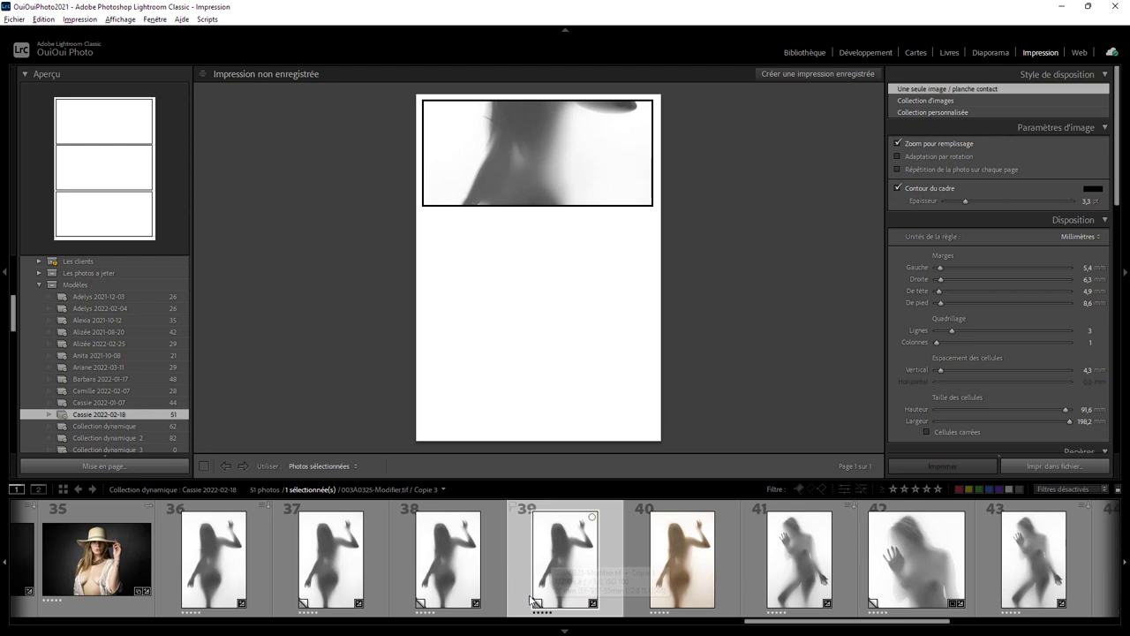
Select copies 37–39 and frame the top, middle and bottom cells on the head, torso and hips
{"action": "left_click", "coordinate": [384, 523]}
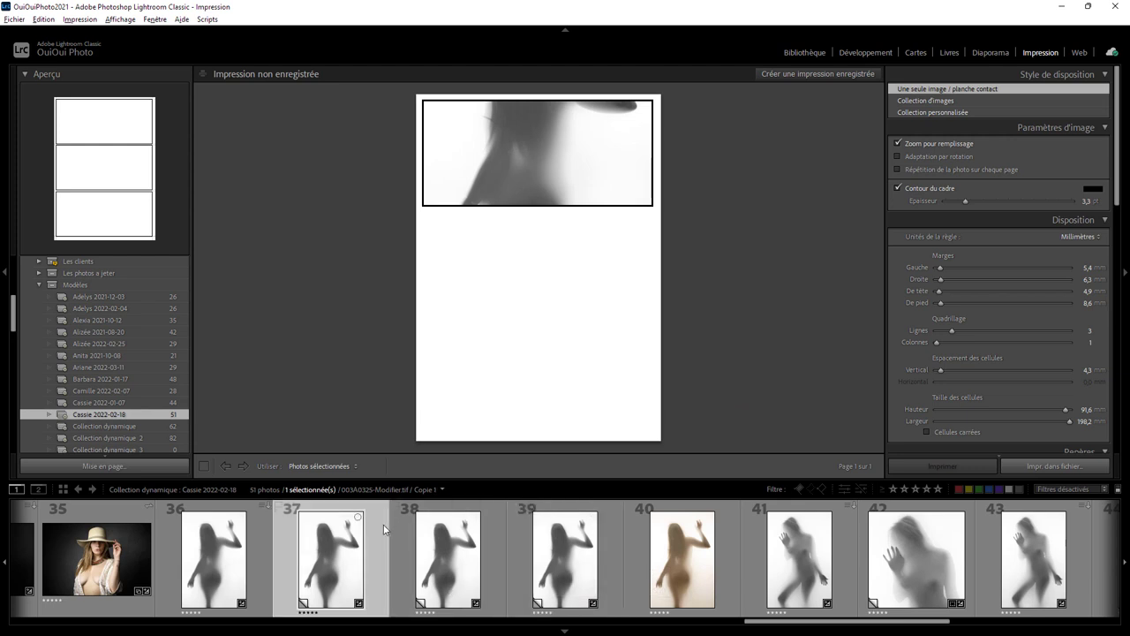
{"action": "left_click", "coordinate": [528, 528], "text": "shift"}
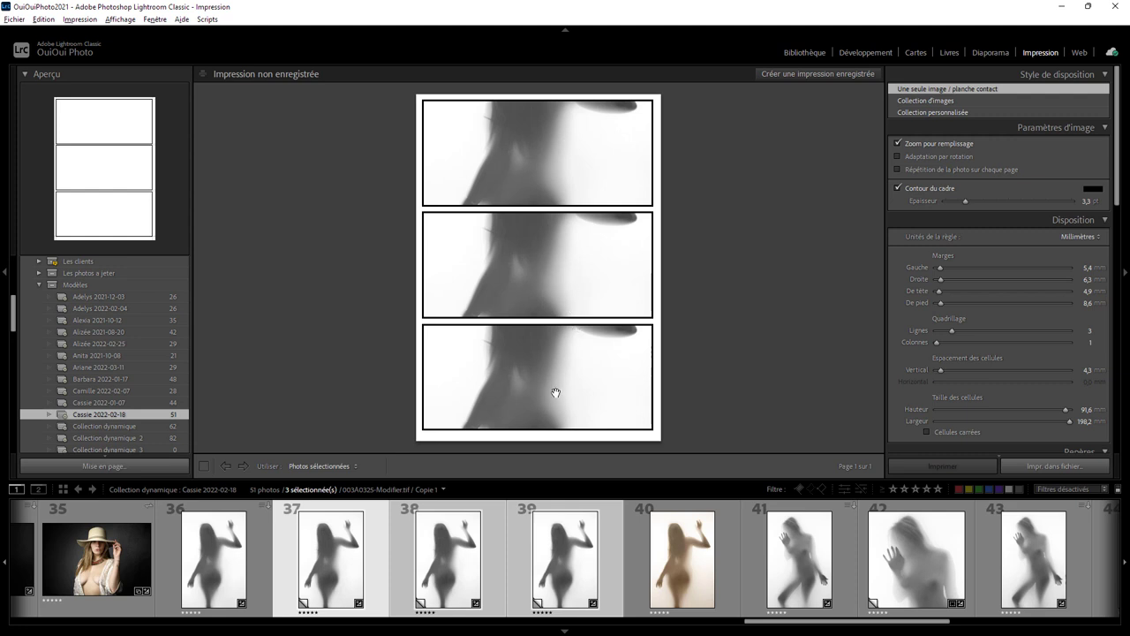
{"action": "mouse_move", "coordinate": [542, 260]}
{"action": "left_mouse_down"}
{"action": "mouse_move", "coordinate": [544, 340]}
{"action": "mouse_move", "coordinate": [539, 285]}
{"action": "left_mouse_up"}
{"action": "mouse_move", "coordinate": [532, 356]}
{"action": "left_mouse_down"}
{"action": "mouse_move", "coordinate": [535, 429]}
{"action": "mouse_move", "coordinate": [534, 393]}
{"action": "left_mouse_up"}
{"action": "mouse_move", "coordinate": [548, 174]}
{"action": "left_mouse_down"}
{"action": "mouse_move", "coordinate": [542, 267]}
{"action": "mouse_move", "coordinate": [551, 182]}
{"action": "mouse_move", "coordinate": [548, 229]}
{"action": "left_mouse_up"}
{"action": "mouse_move", "coordinate": [540, 171]}
{"action": "left_mouse_down"}
{"action": "mouse_move", "coordinate": [544, 230]}
{"action": "mouse_move", "coordinate": [537, 185]}
{"action": "left_mouse_up"}
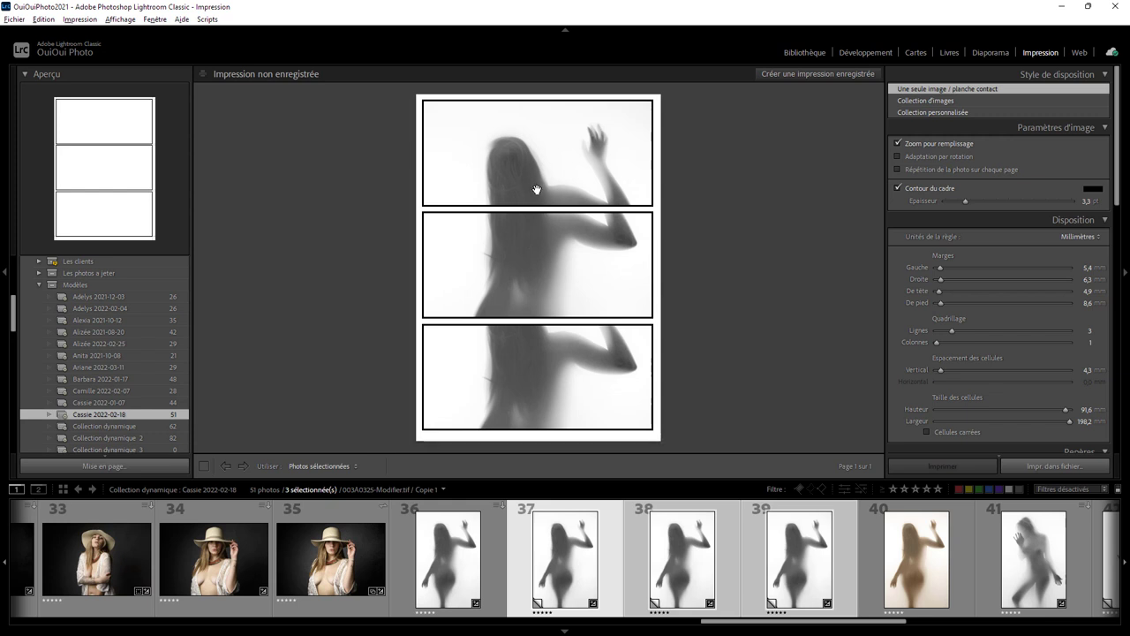
{"action": "left_click_drag", "start_coordinate": [542, 242], "coordinate": [535, 227]}
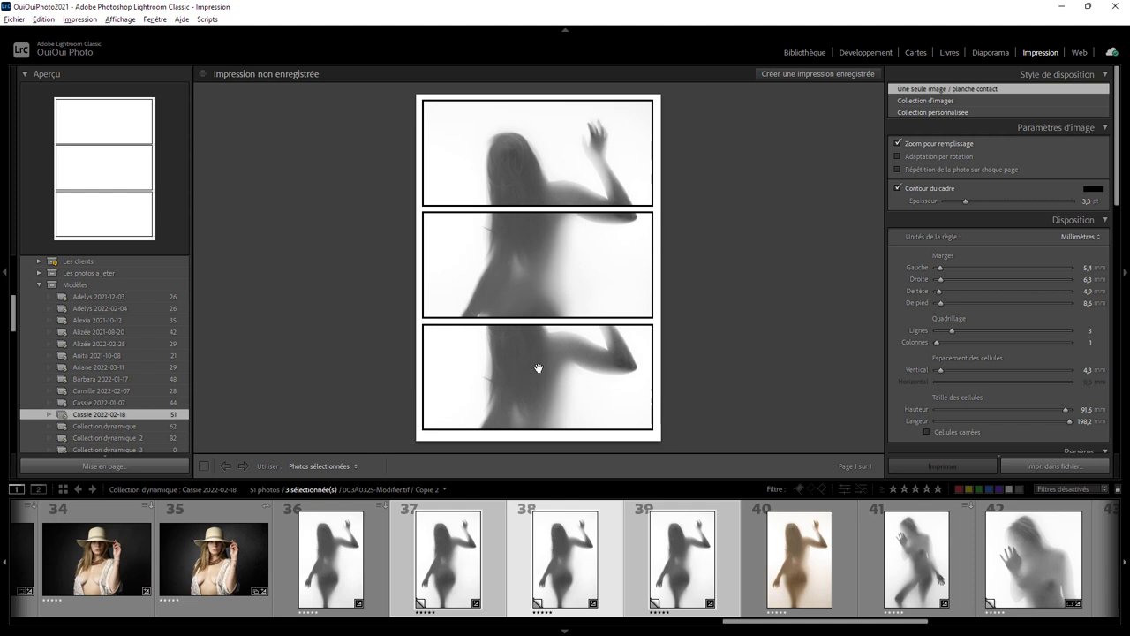
{"action": "left_click_drag", "start_coordinate": [536, 382], "coordinate": [535, 227]}
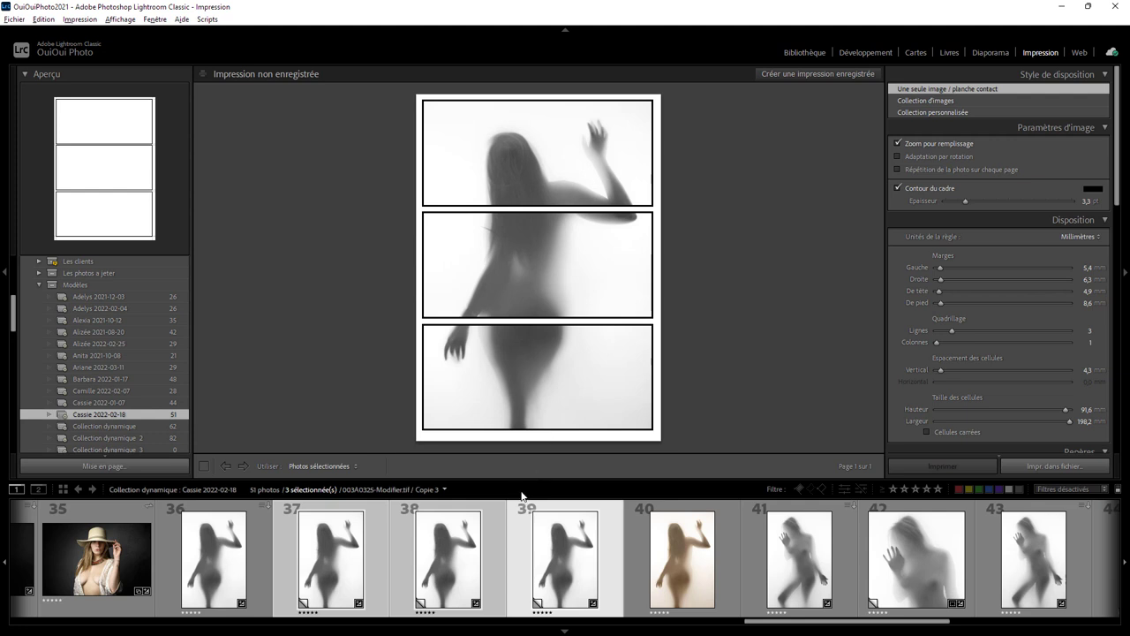
Keep only photo 37, with 1 row at maximum cell height
{"action": "left_click", "coordinate": [374, 559]}
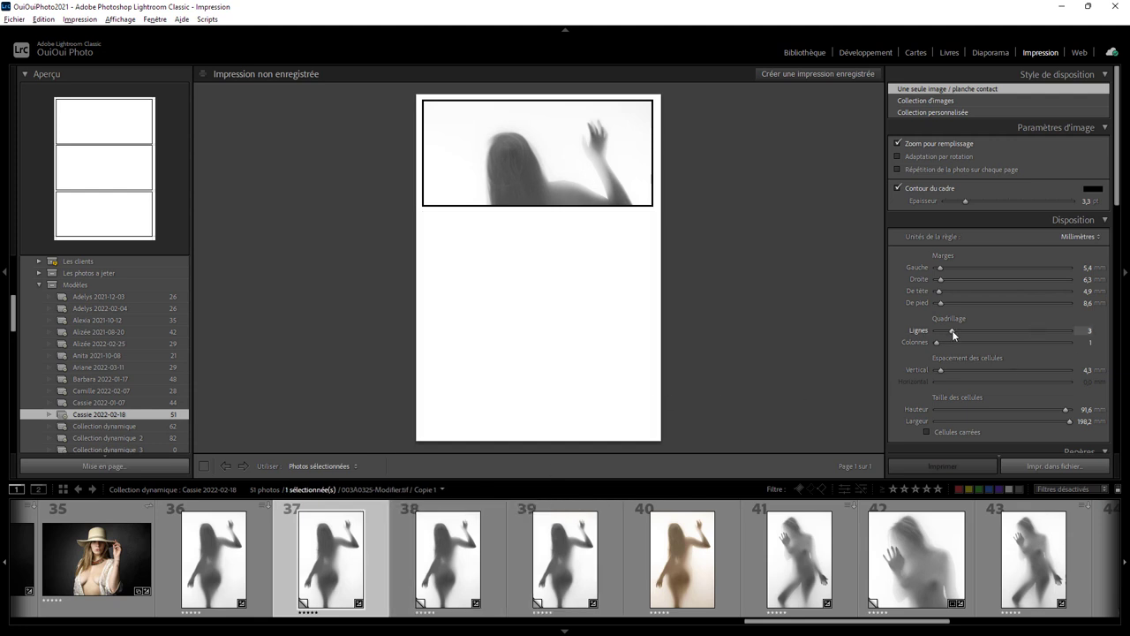
{"action": "left_click_drag", "start_coordinate": [954, 334], "coordinate": [933, 332]}
{"action": "left_click_drag", "start_coordinate": [998, 409], "coordinate": [1089, 417]}
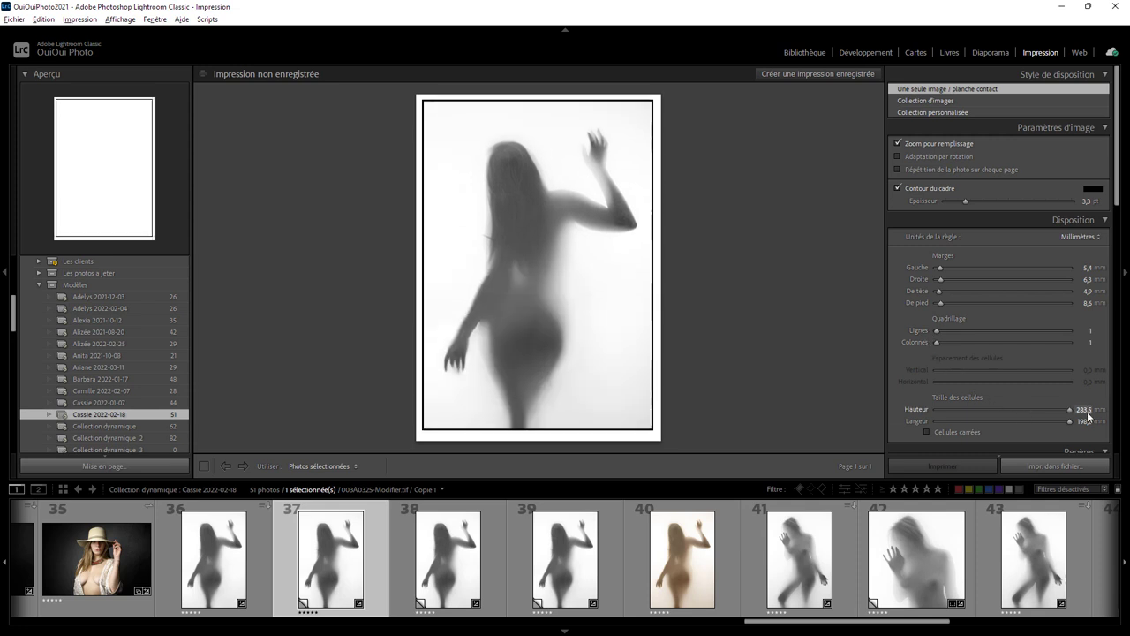
Switch the page to landscape orientation in Page Setup
{"action": "left_click", "coordinate": [15, 19]}
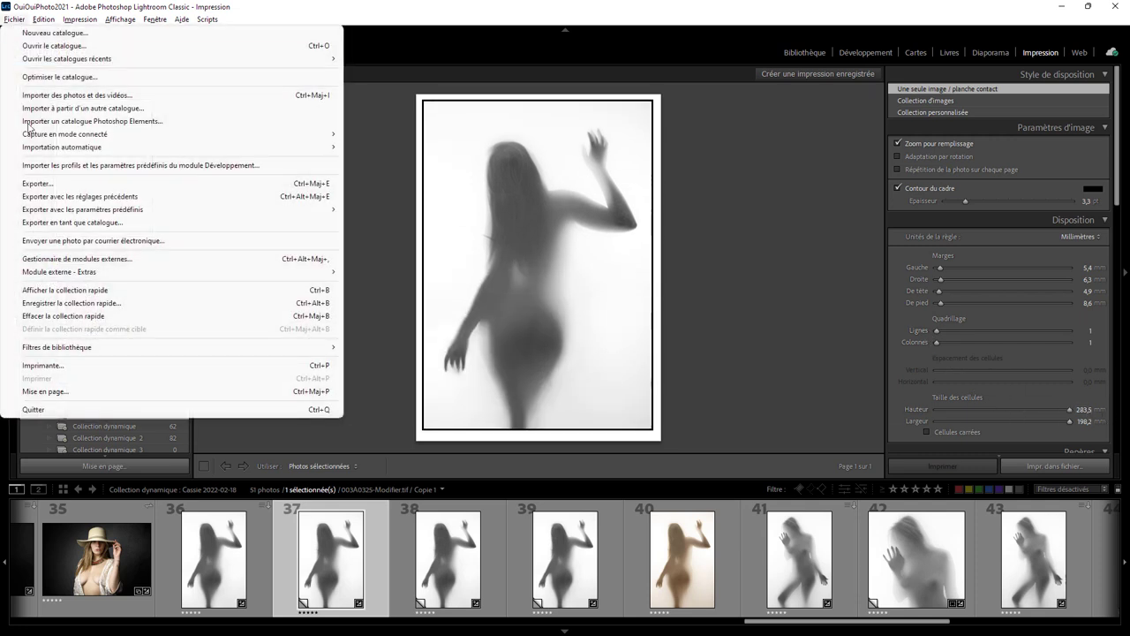
{"action": "left_click", "coordinate": [63, 391]}
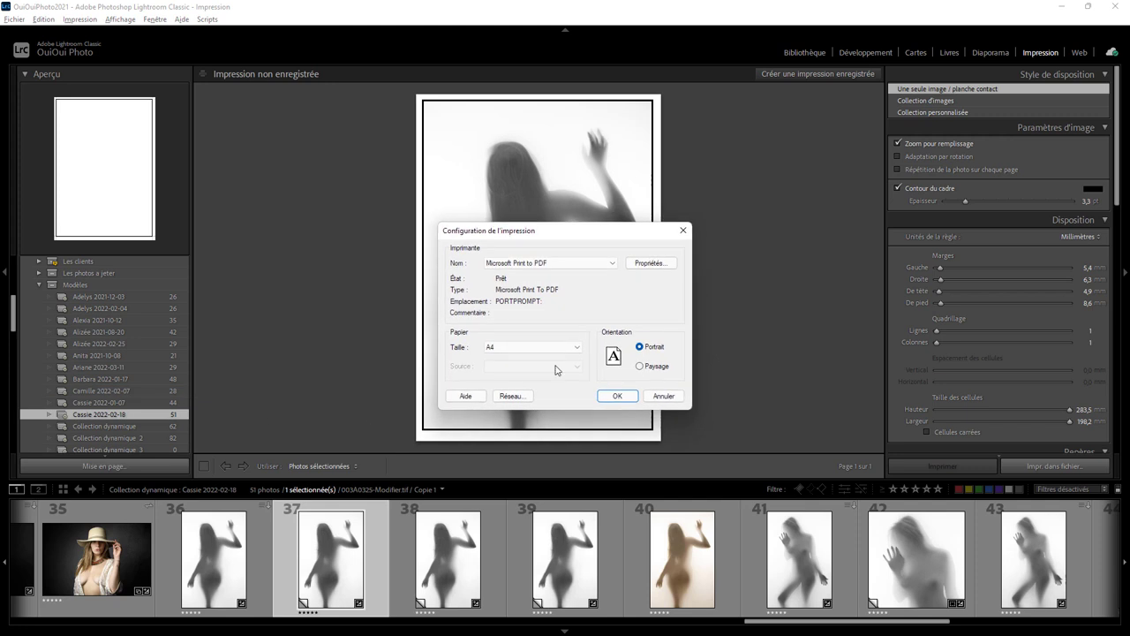
{"action": "left_click", "coordinate": [655, 367]}
{"action": "left_click", "coordinate": [618, 397]}
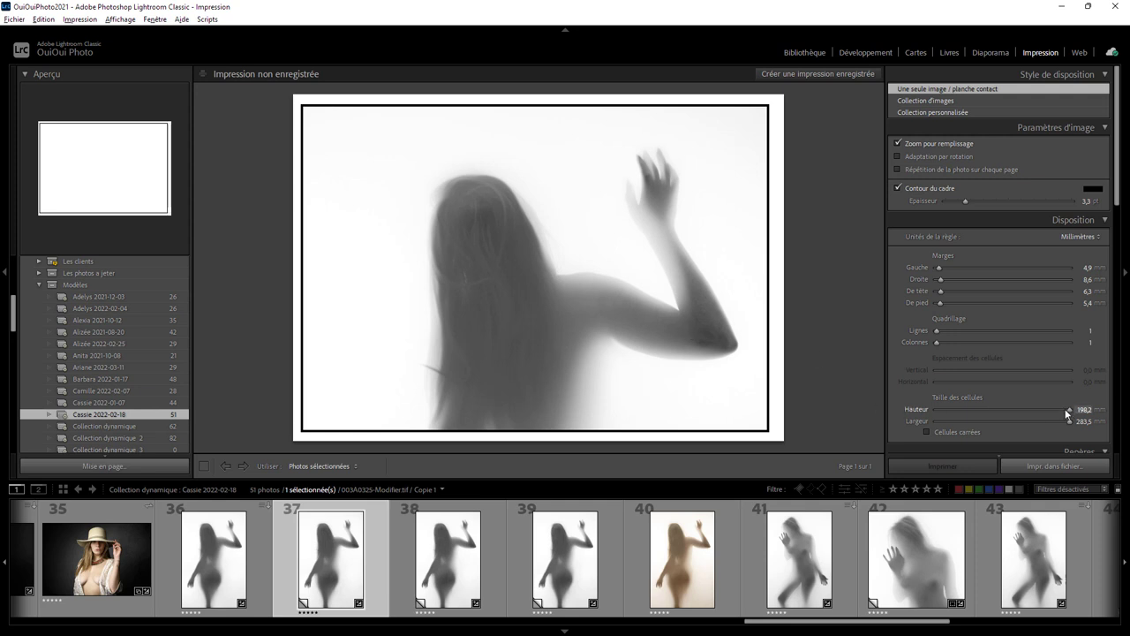
Shrink the cell height to 133,7 mm, set a 9.0 mm left margin, and add photo 38
{"action": "left_click_drag", "start_coordinate": [1068, 410], "coordinate": [1023, 411]}
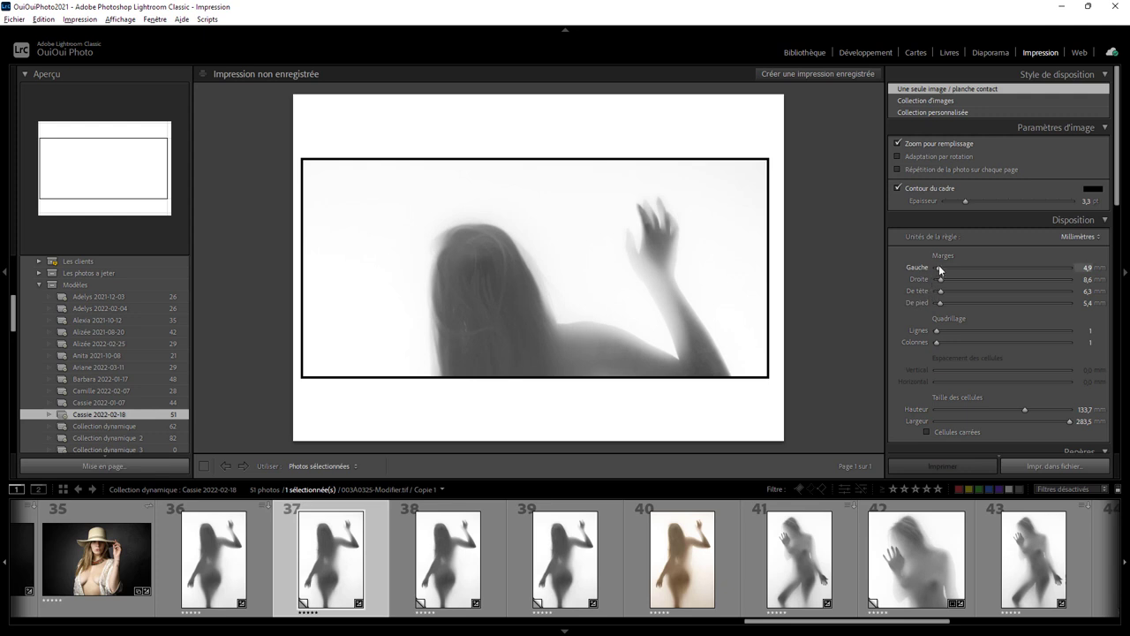
{"action": "left_click_drag", "start_coordinate": [940, 271], "coordinate": [942, 273]}
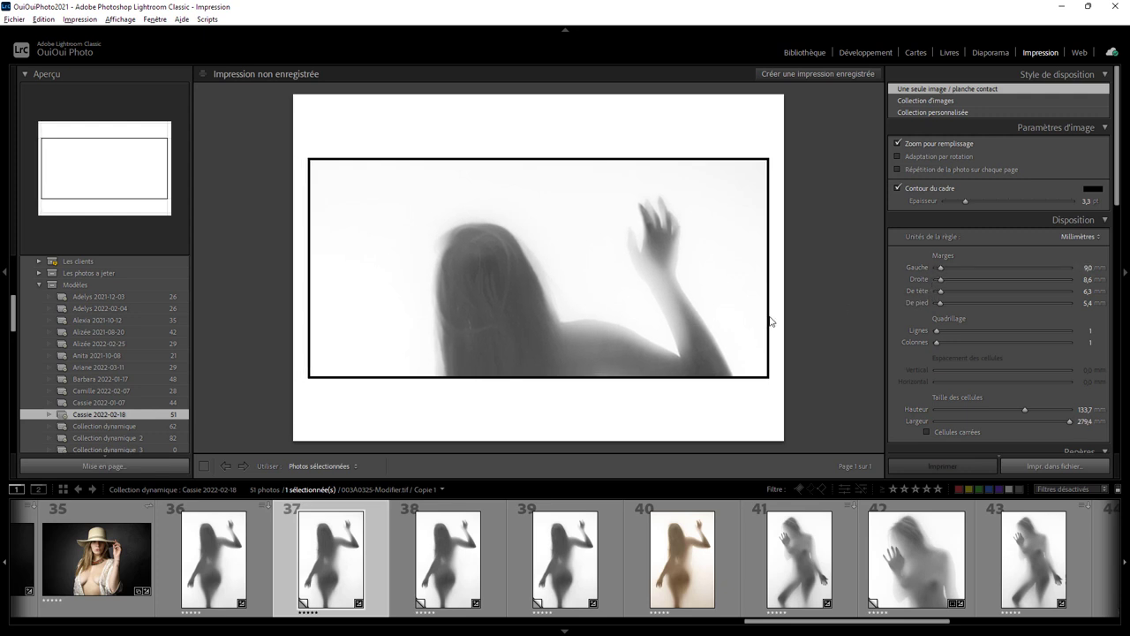
{"action": "left_click", "coordinate": [492, 527], "text": "ctrl"}
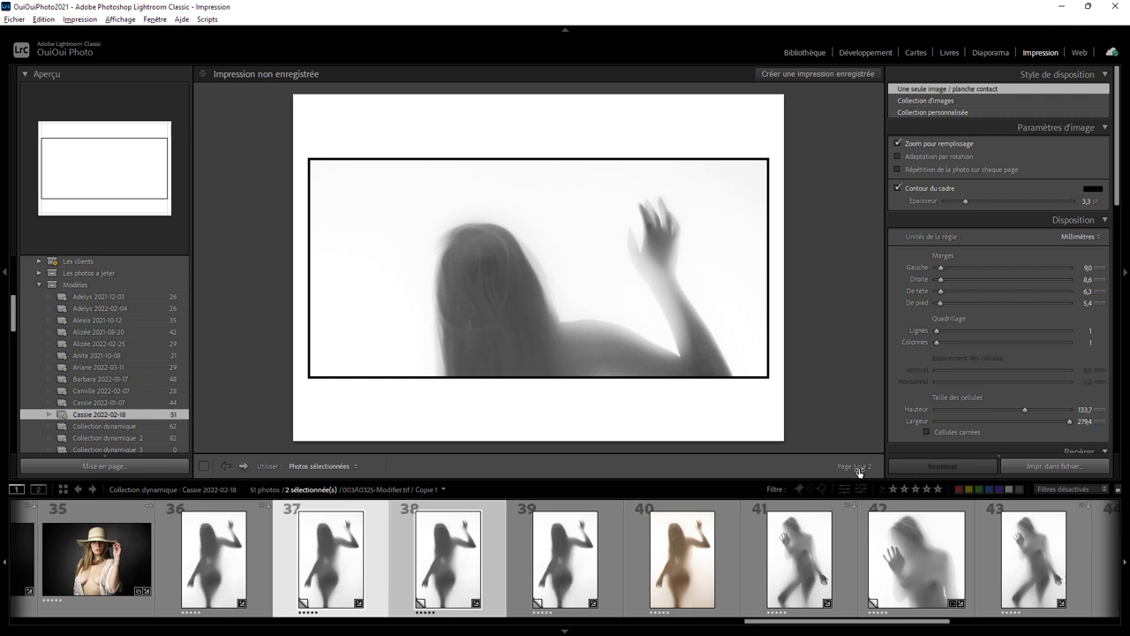
Review both print pages, then keep only photo 38 on a single page
{"action": "left_click", "coordinate": [242, 467]}
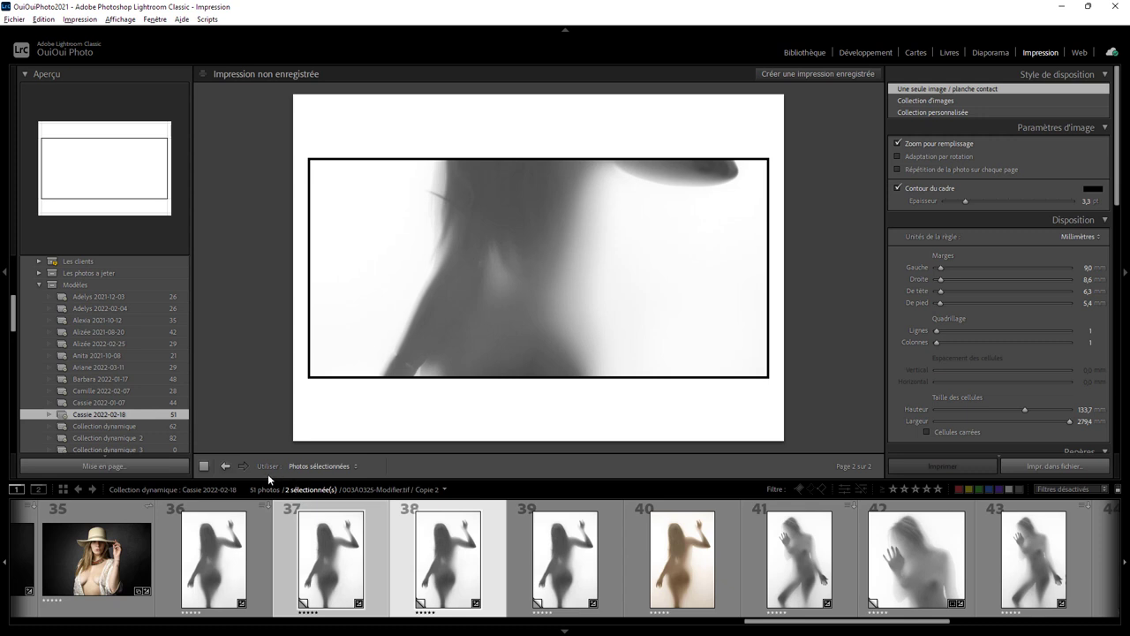
{"action": "left_click", "coordinate": [227, 466]}
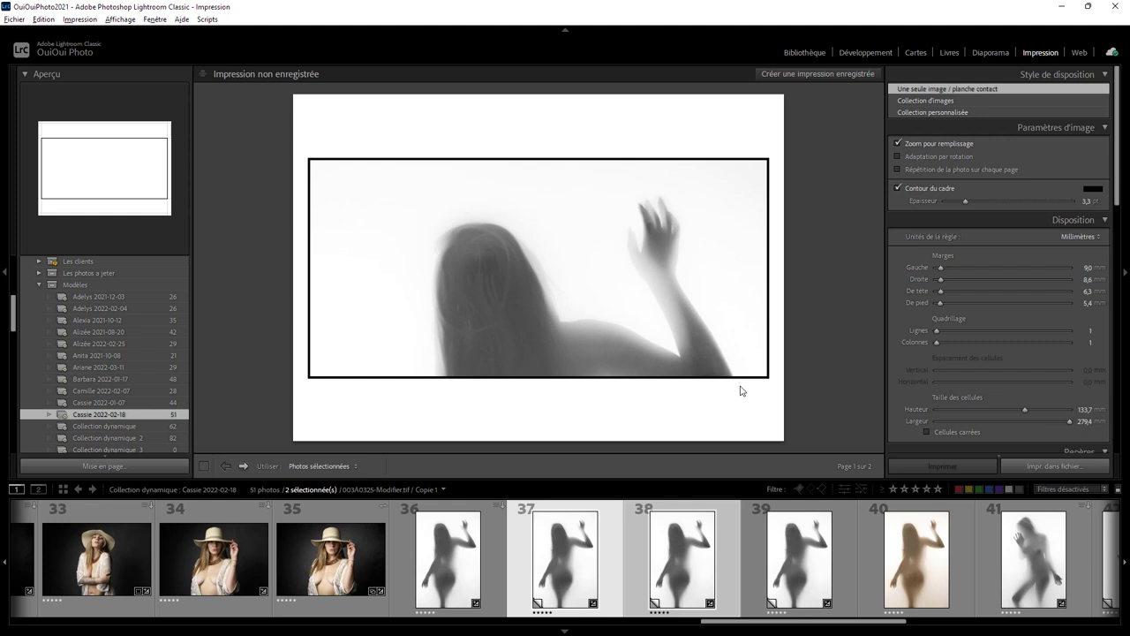
{"action": "left_click", "coordinate": [723, 523]}
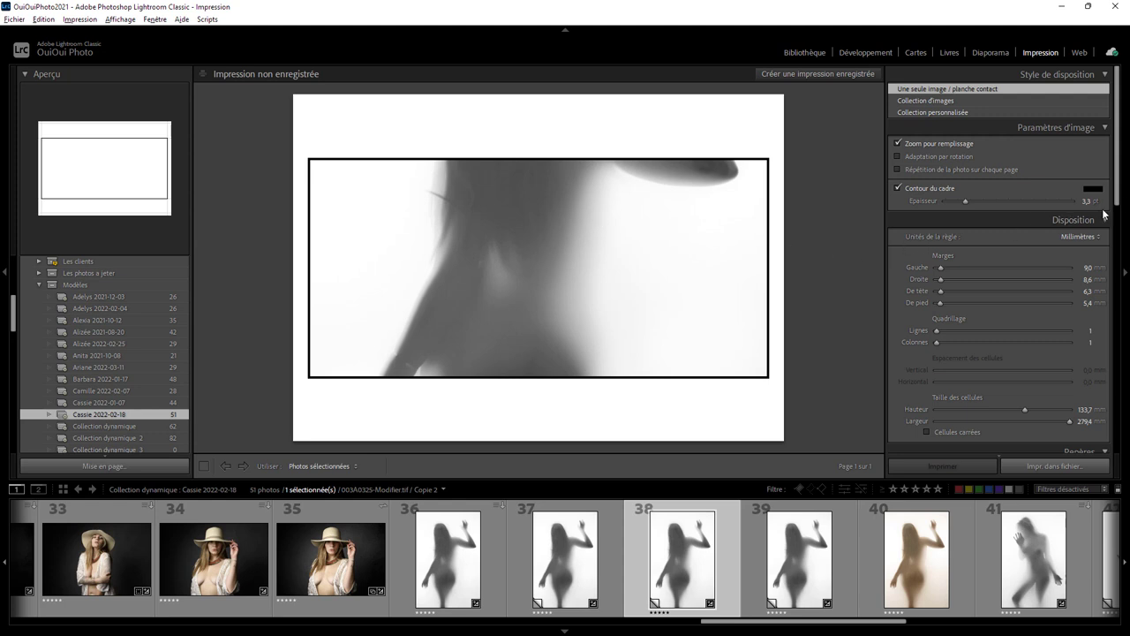
Scroll the right panel to Print Job and drag the silhouette upward in the print cell
{"action": "left_click_drag", "start_coordinate": [1116, 200], "coordinate": [1114, 458]}
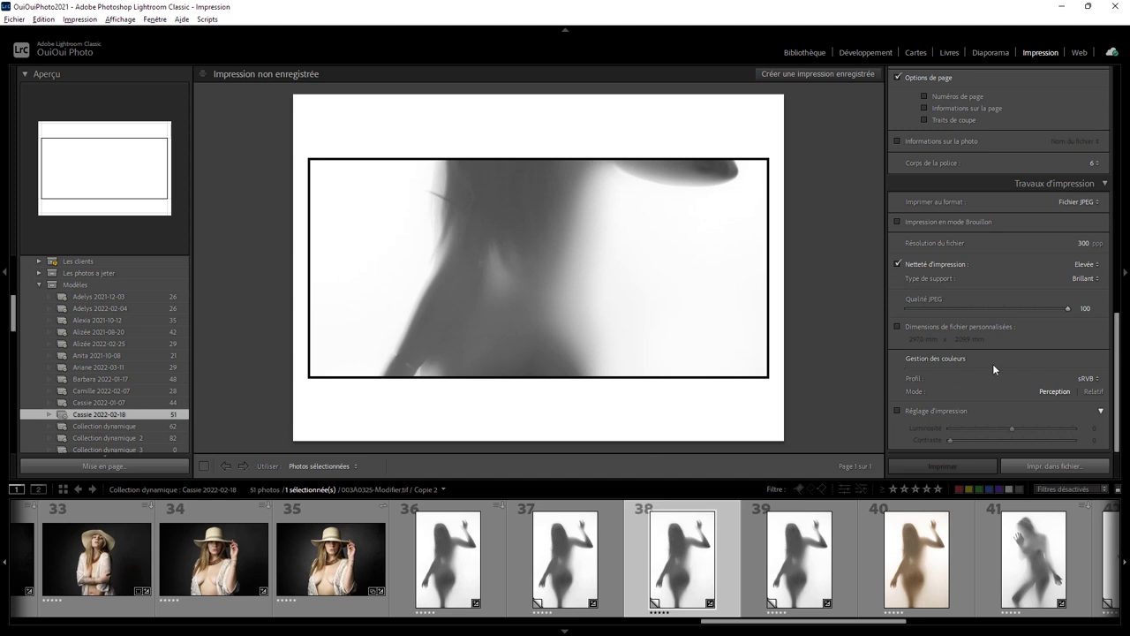
{"action": "mouse_move", "coordinate": [649, 308]}
{"action": "left_mouse_down"}
{"action": "mouse_move", "coordinate": [633, 236]}
{"action": "mouse_move", "coordinate": [595, 329]}
{"action": "left_mouse_up"}
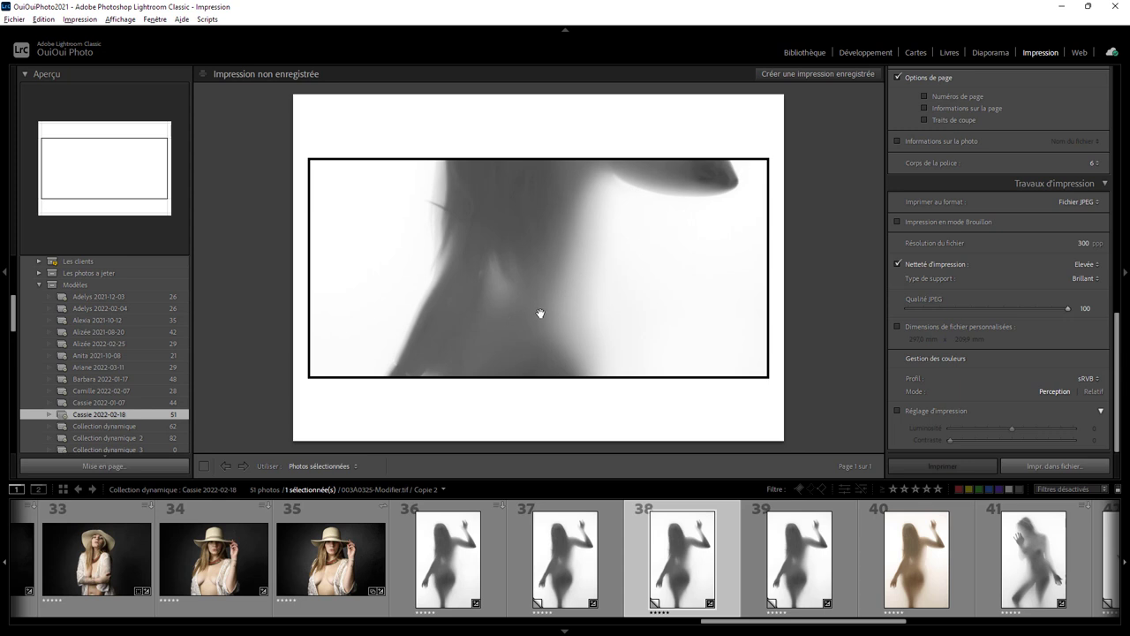
Select virtual copy Copie 1 (photo 37) and open it in Develop
{"action": "left_click", "coordinate": [616, 563]}
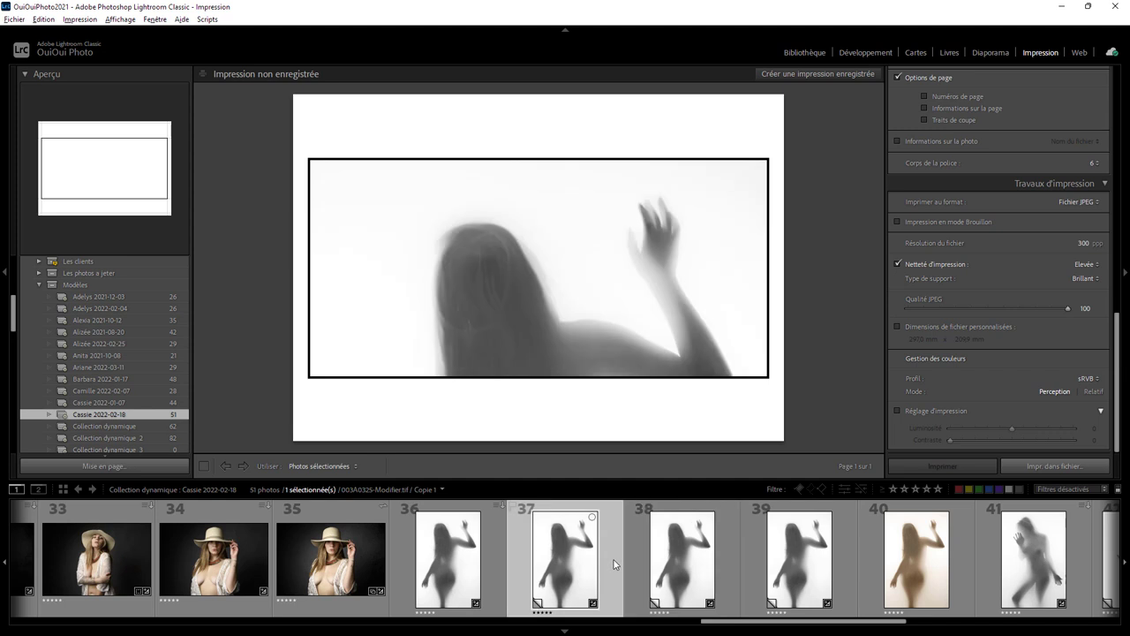
{"action": "left_click", "coordinate": [809, 53]}
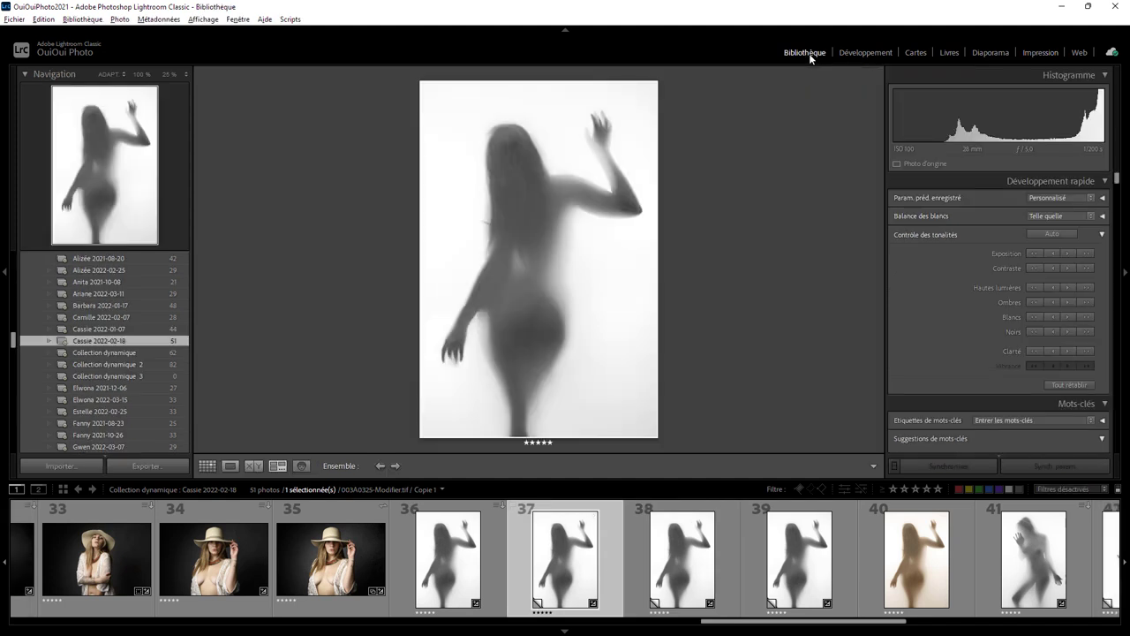
{"action": "left_click", "coordinate": [851, 51]}
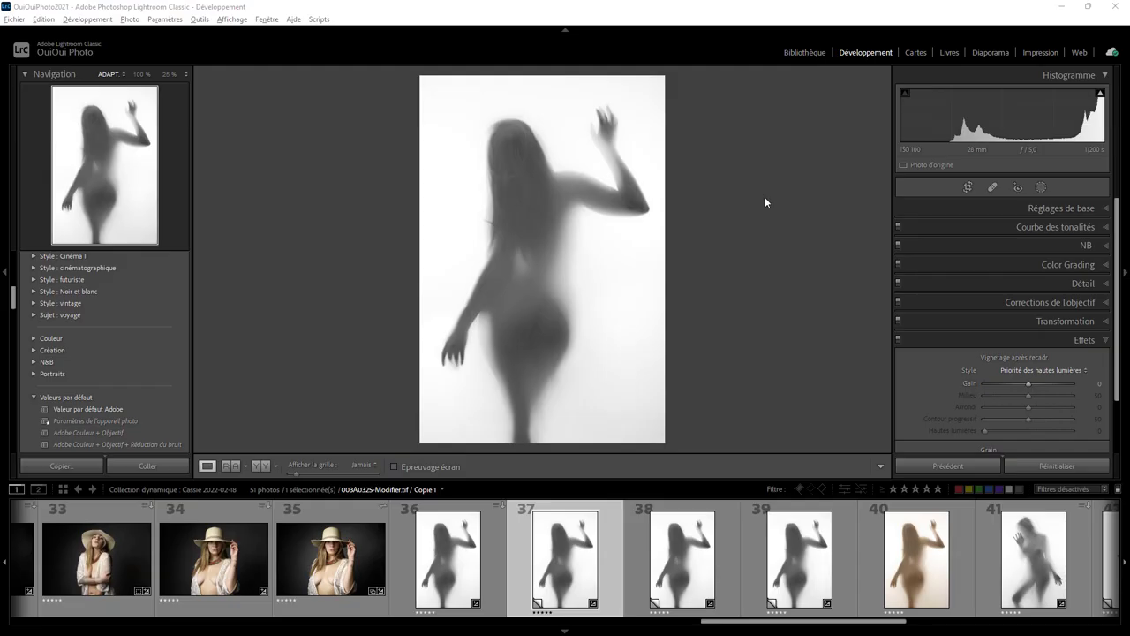
Crop Copie 1 to a full-width landscape 8 x 4 frame, then select Copie 2
{"action": "left_click", "coordinate": [968, 187]}
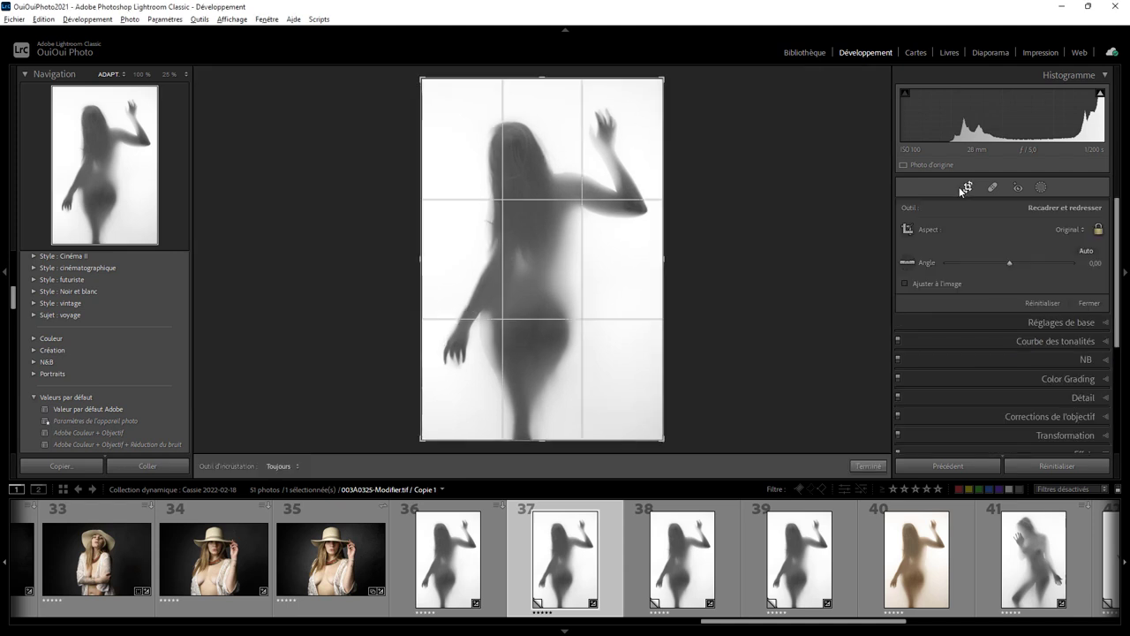
{"action": "left_click", "coordinate": [1067, 229]}
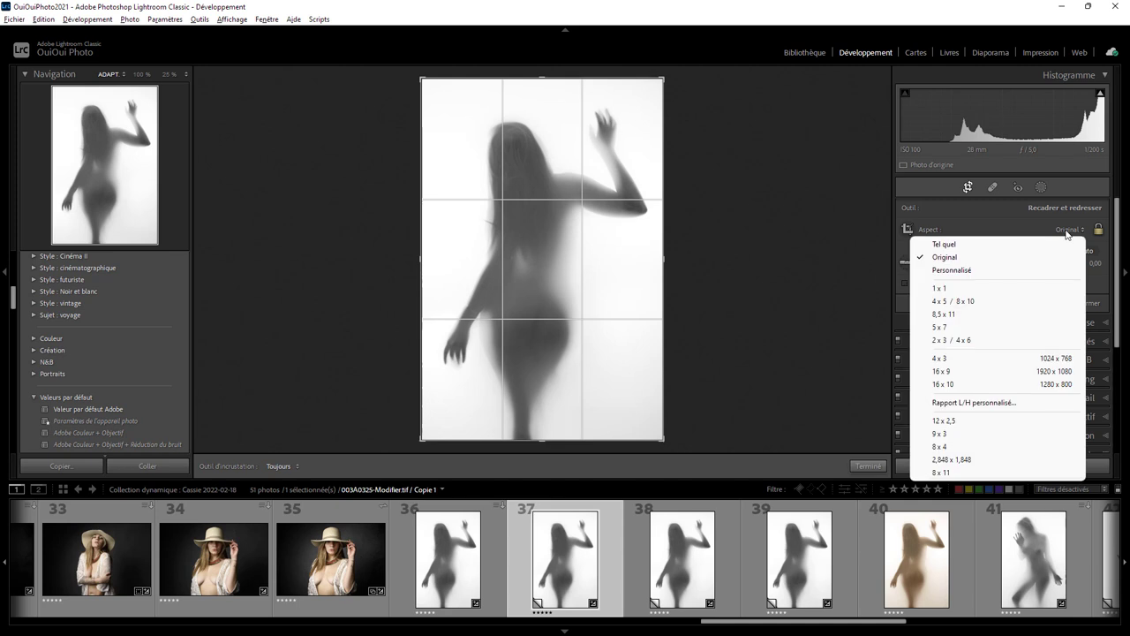
{"action": "left_click", "coordinate": [953, 449]}
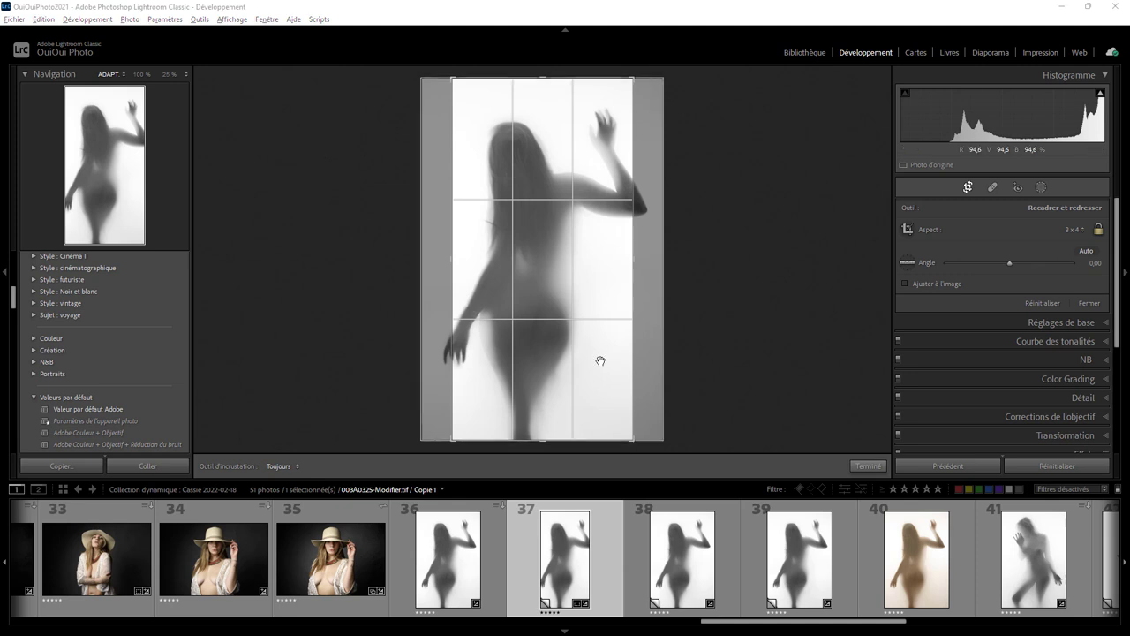
{"action": "key", "text": "z"}
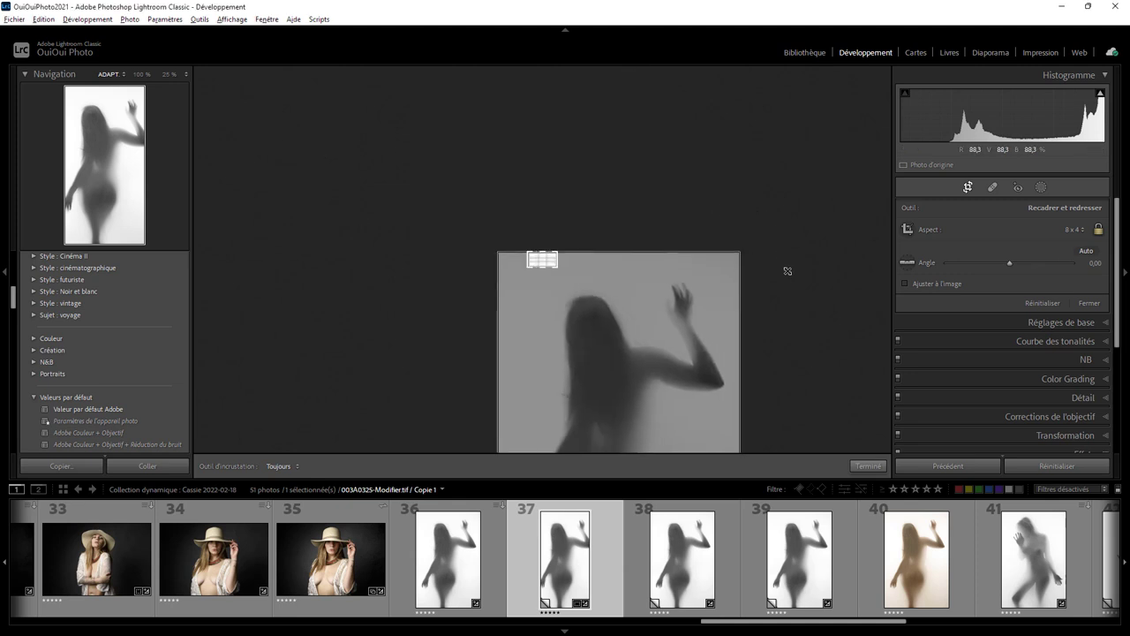
{"action": "key", "text": "x"}
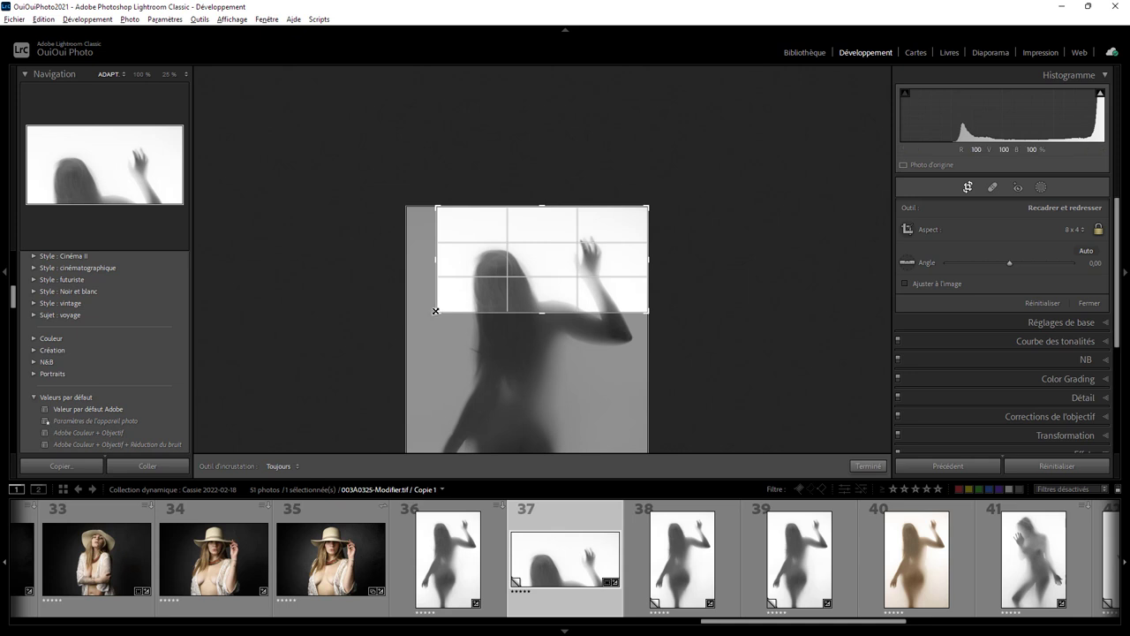
{"action": "left_click_drag", "start_coordinate": [444, 314], "coordinate": [424, 351]}
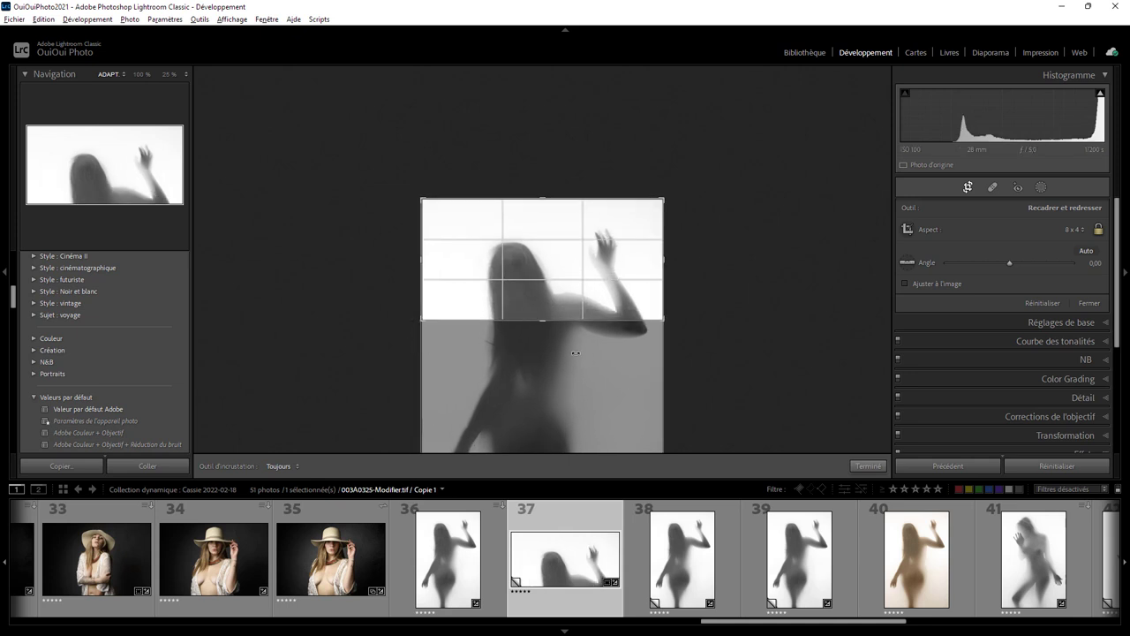
{"action": "left_click", "coordinate": [867, 465]}
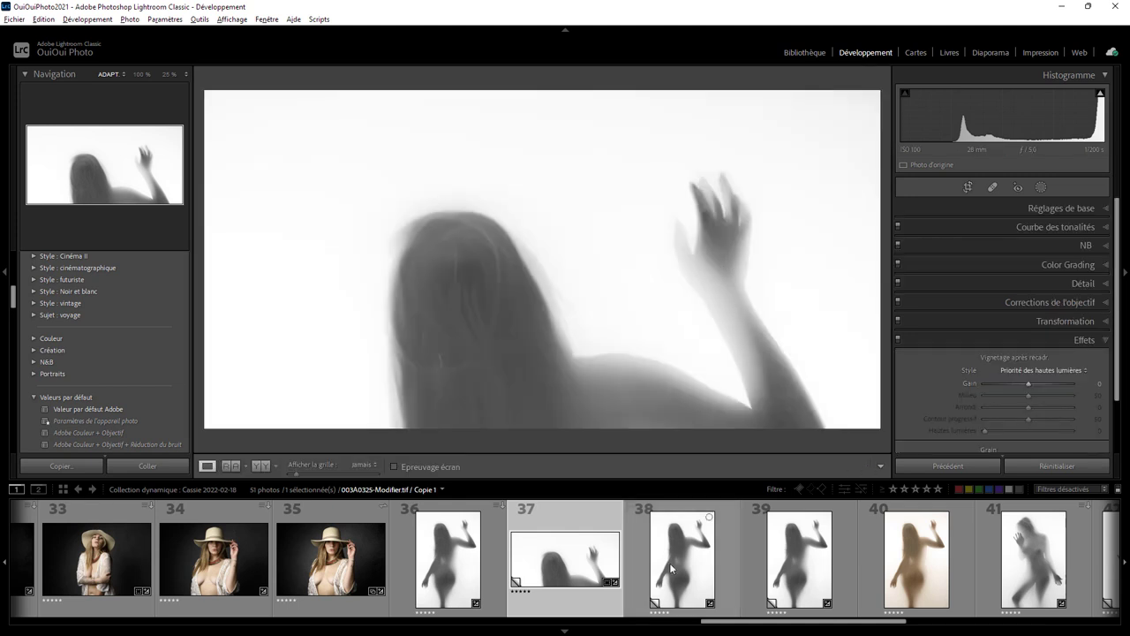
{"action": "left_click", "coordinate": [693, 568]}
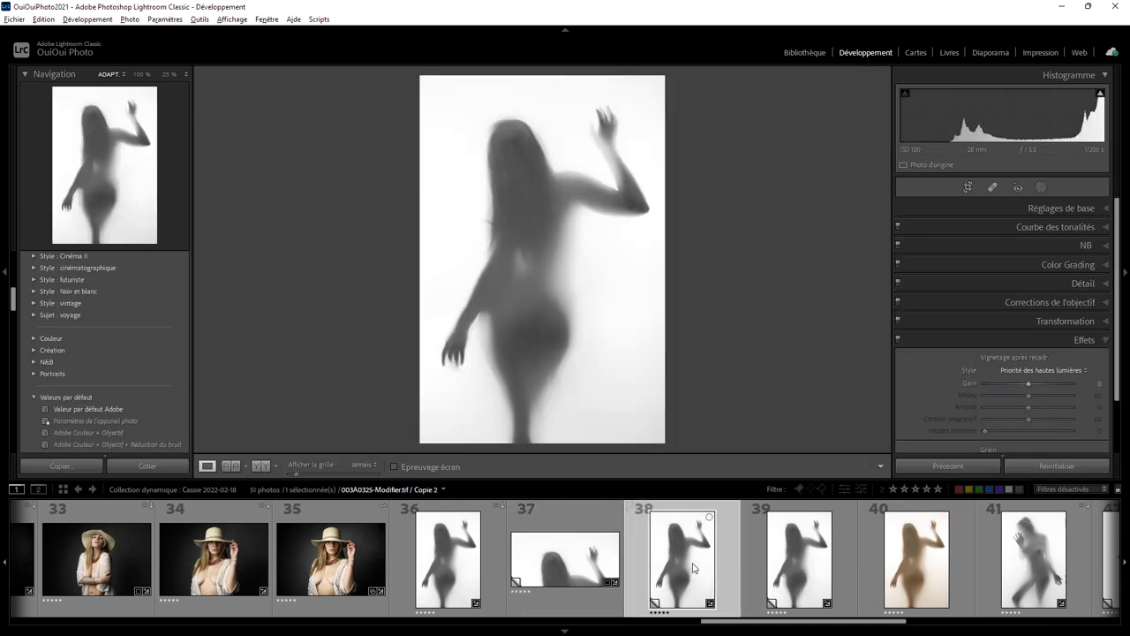
Crop Copie 2 to a landscape 8 x 4 torso frame and add Copie 1 to the selection
{"action": "left_click", "coordinate": [968, 187]}
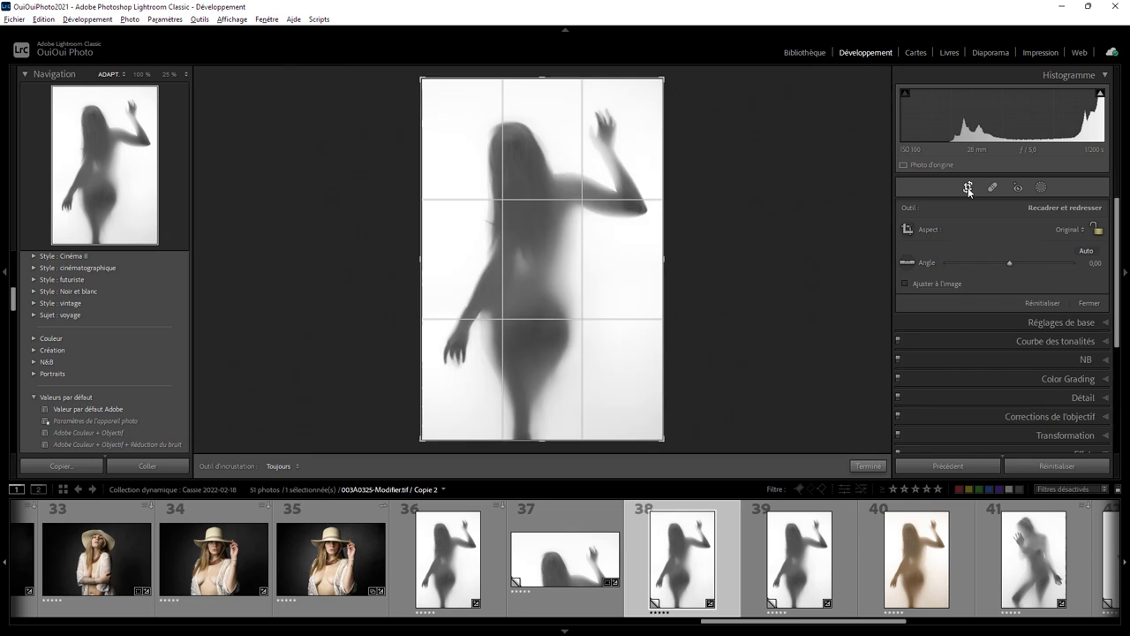
{"action": "left_click", "coordinate": [1069, 229]}
{"action": "left_click", "coordinate": [975, 447]}
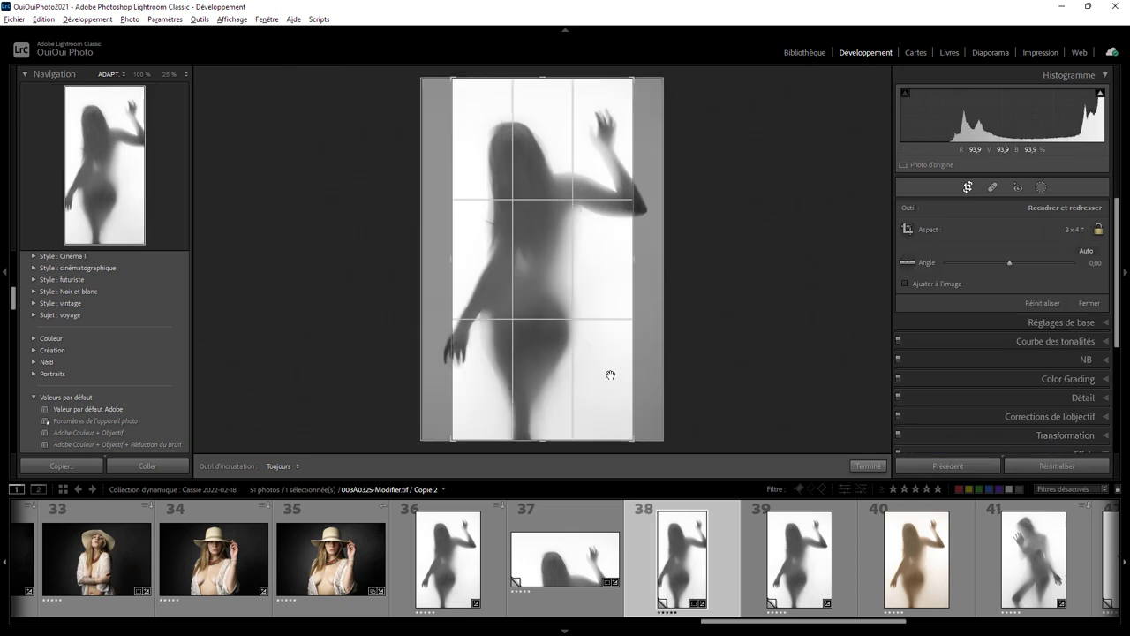
{"action": "key", "text": "x"}
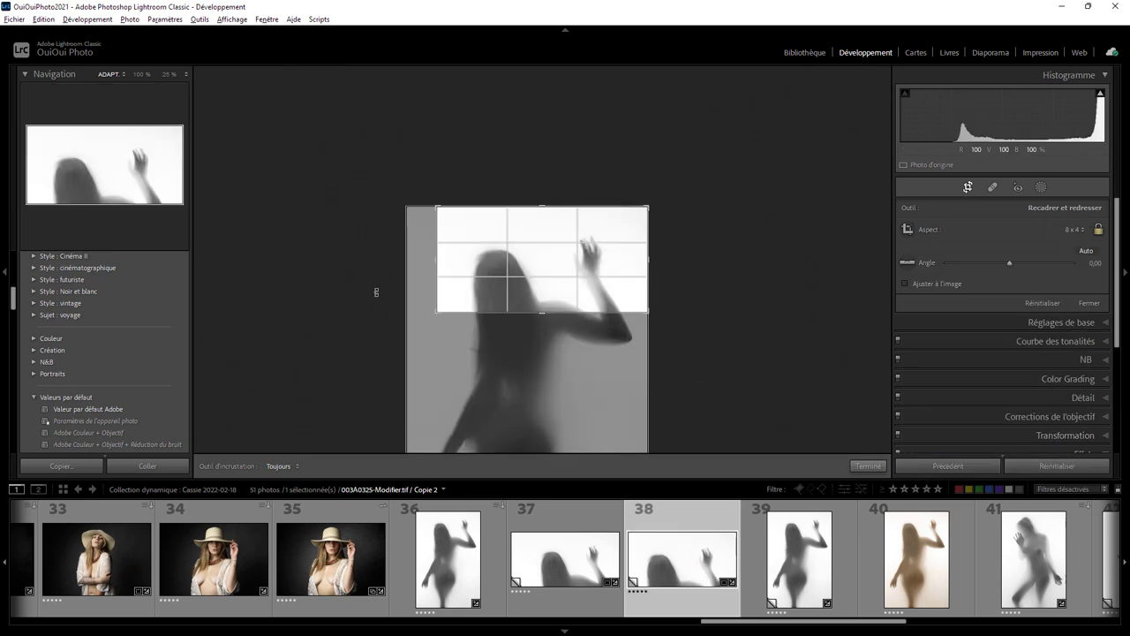
{"action": "left_click_drag", "start_coordinate": [544, 279], "coordinate": [547, 167]}
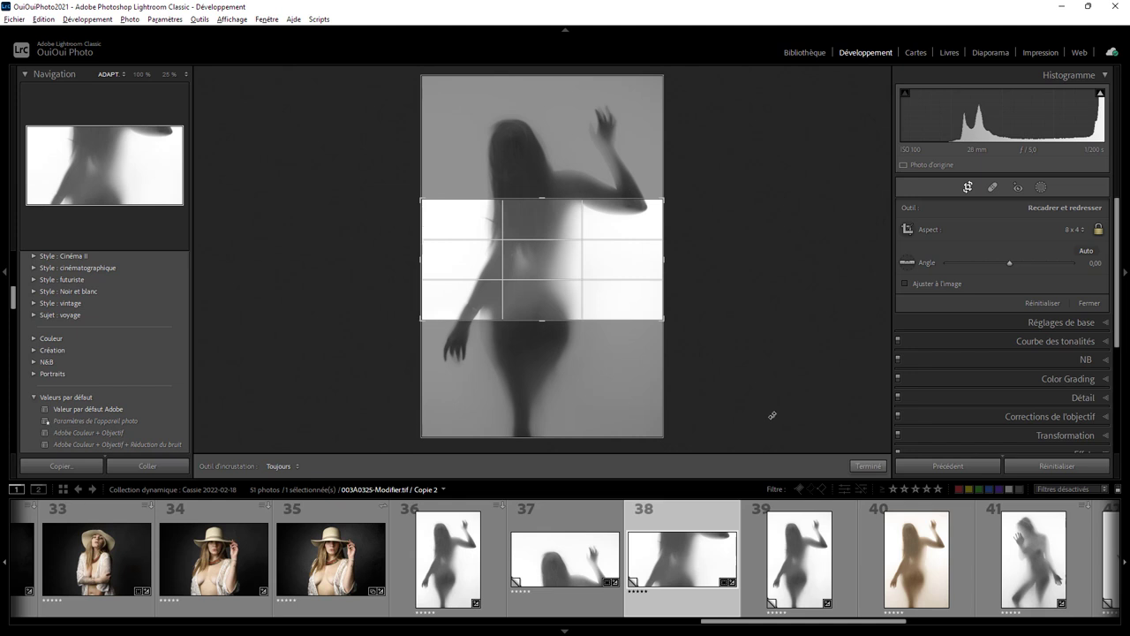
{"action": "left_click", "coordinate": [866, 466]}
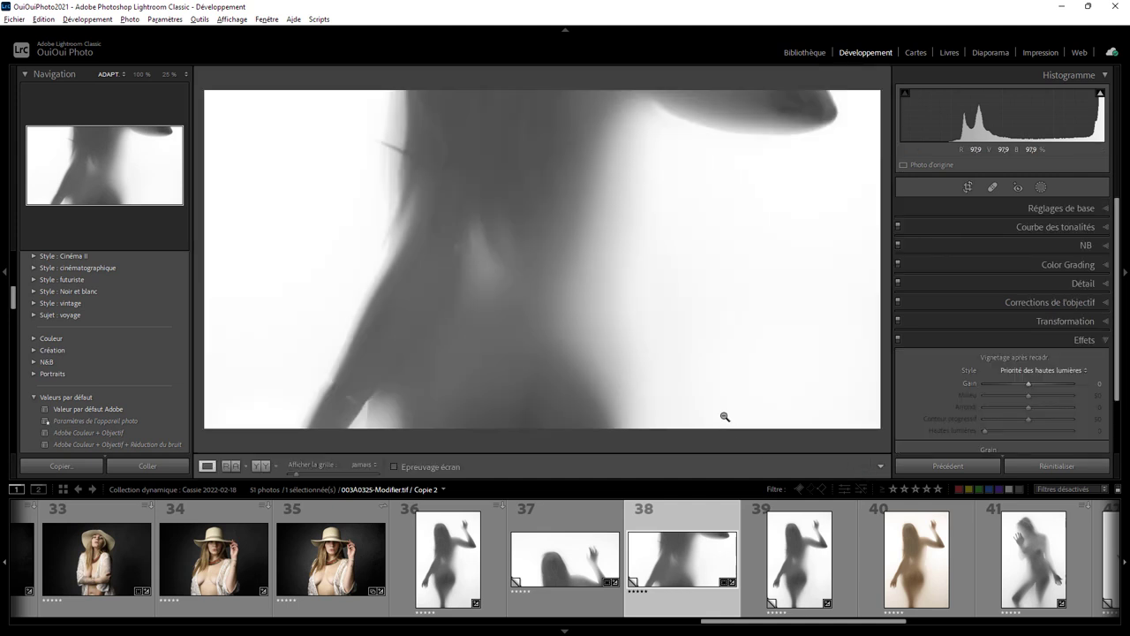
{"action": "left_click", "coordinate": [572, 519], "text": "ctrl"}
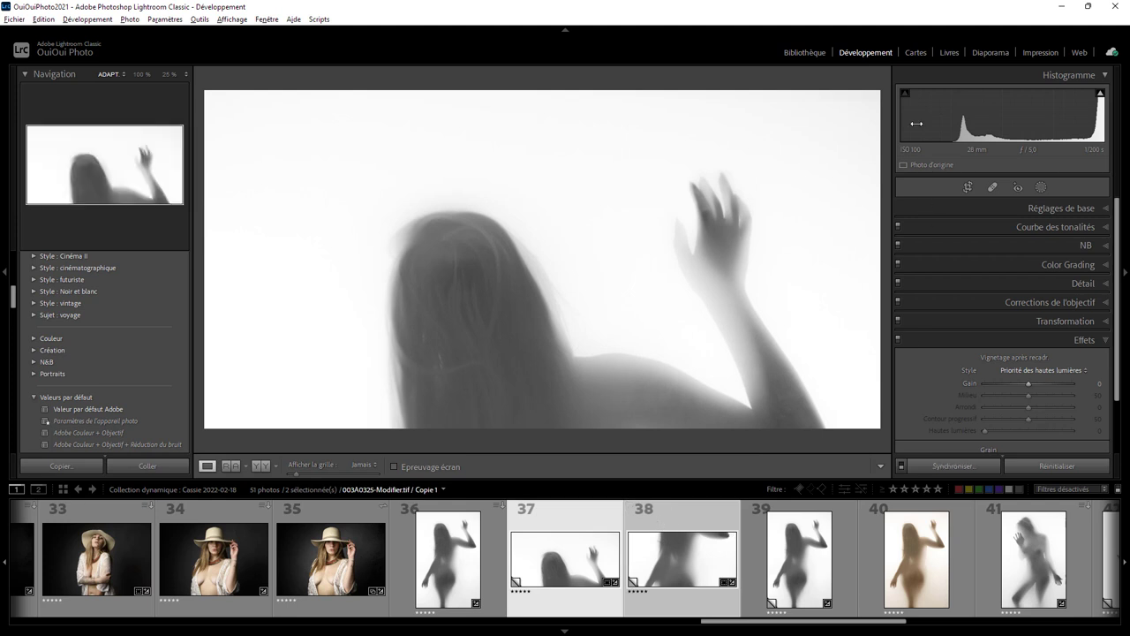
Show photos 37 and 38 together in the Library's Survey view
{"action": "left_click", "coordinate": [818, 52]}
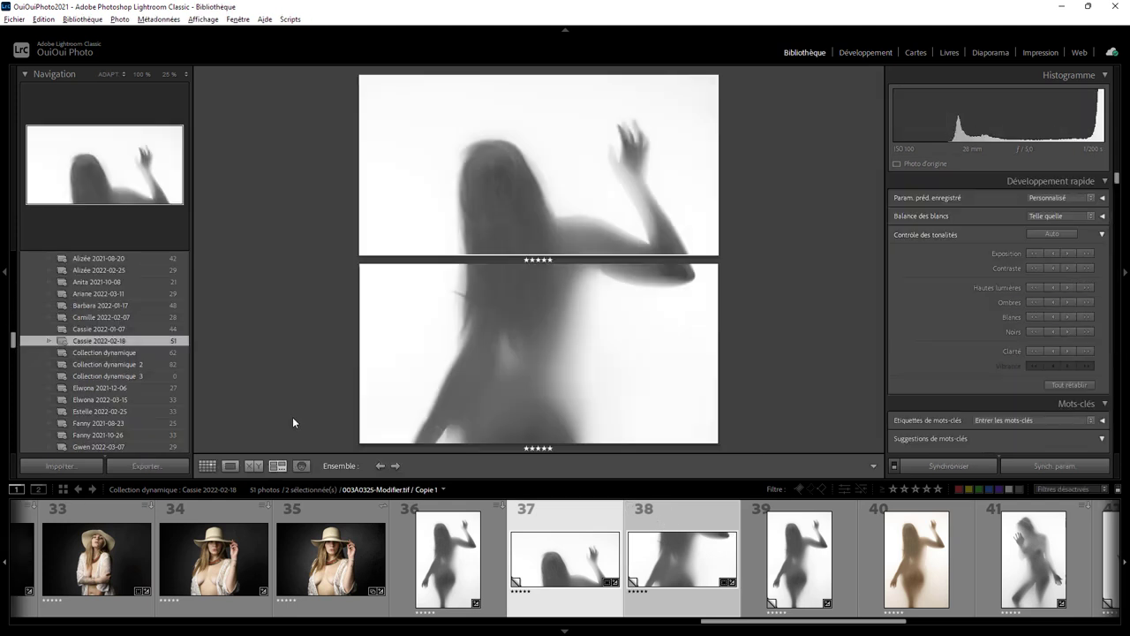